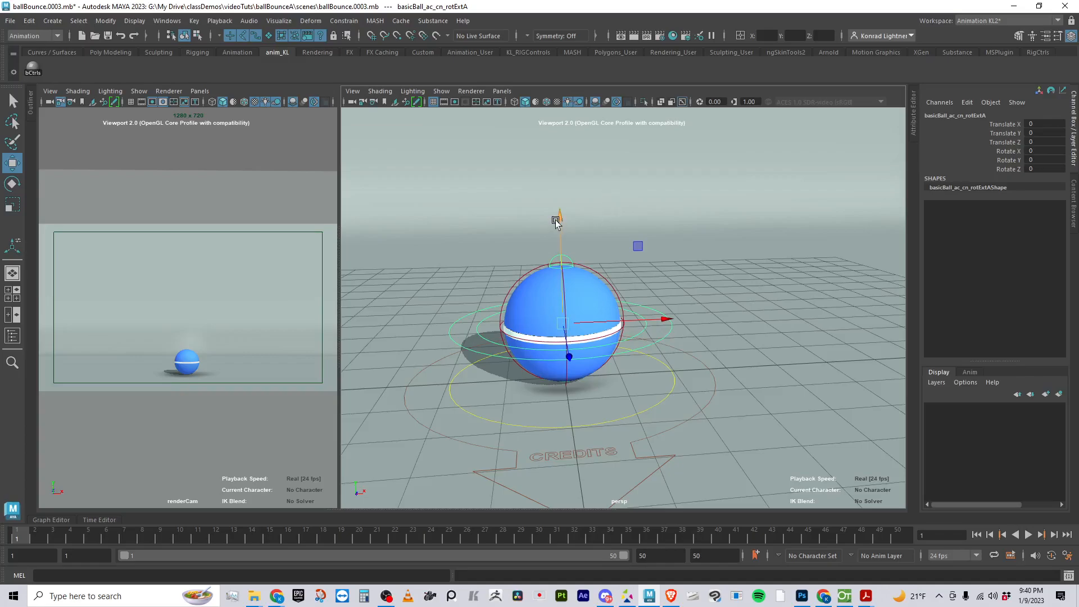
Raise the ball's rotExtA control to a Translate Y of about 9.089 and key all the ball's controls at frame 1
alt+right_drag(611, 425, 535, 356)
alt+drag(534, 357, 541, 337)
drag(605, 174, 602, 54)
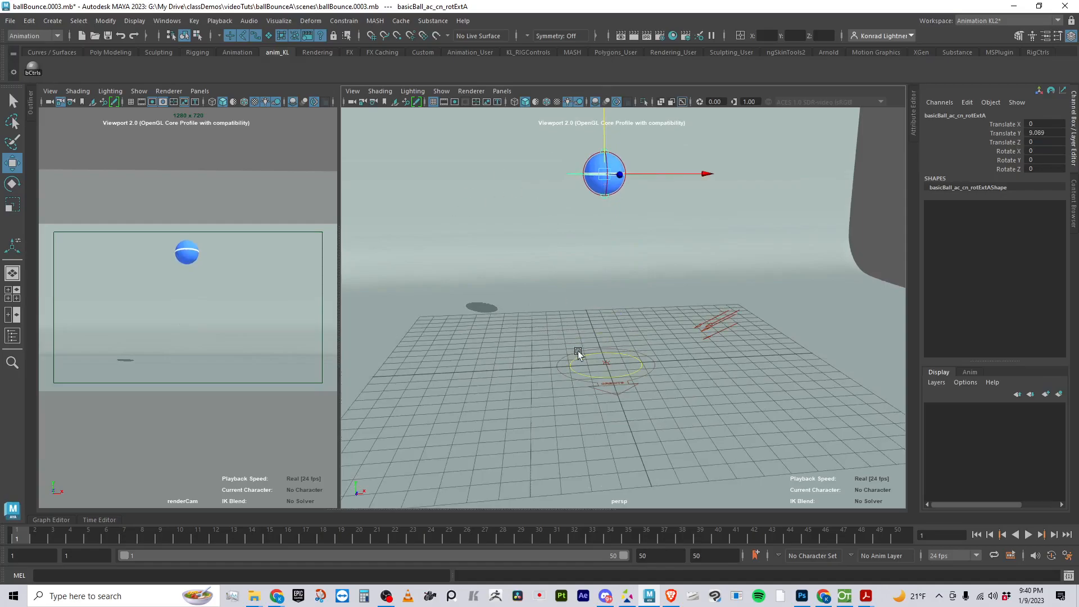
click(29, 66)
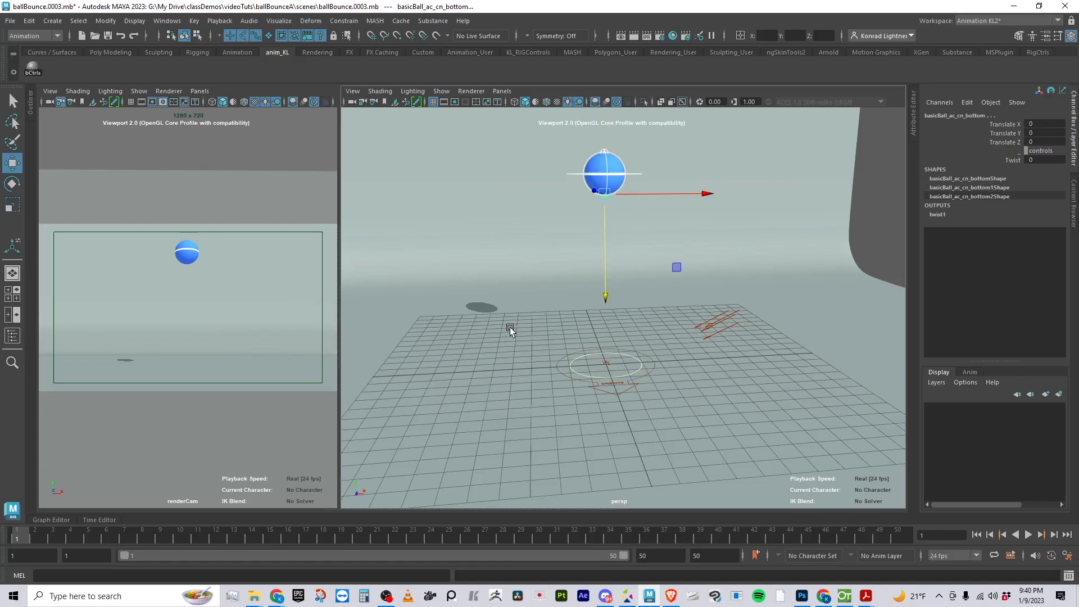
key(s)
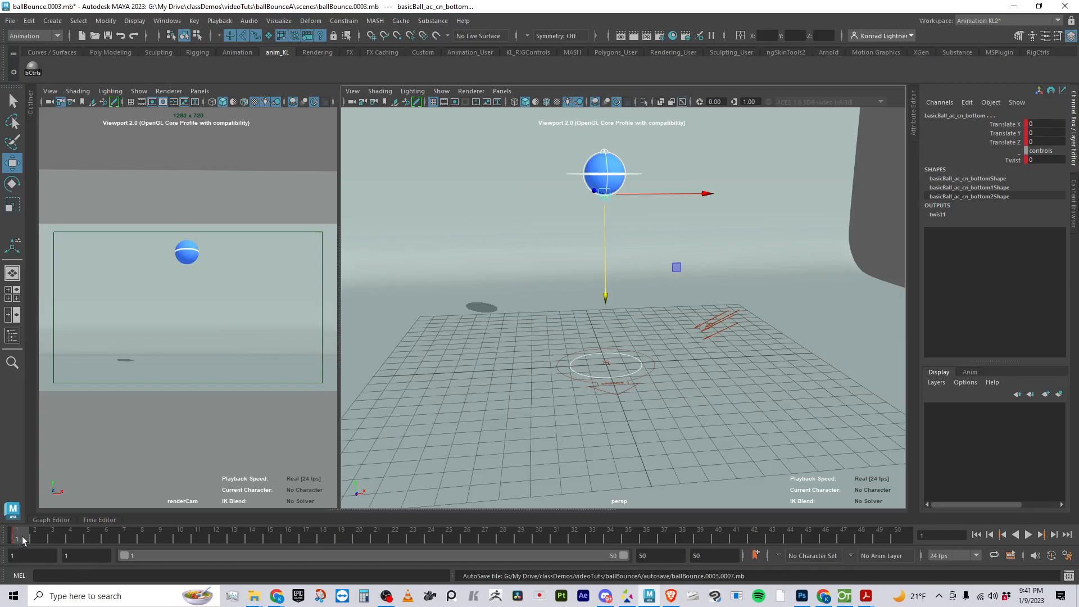
Scrub the timeline from frame 1 and play the animation forwards to check the playback
drag(23, 537, 86, 538)
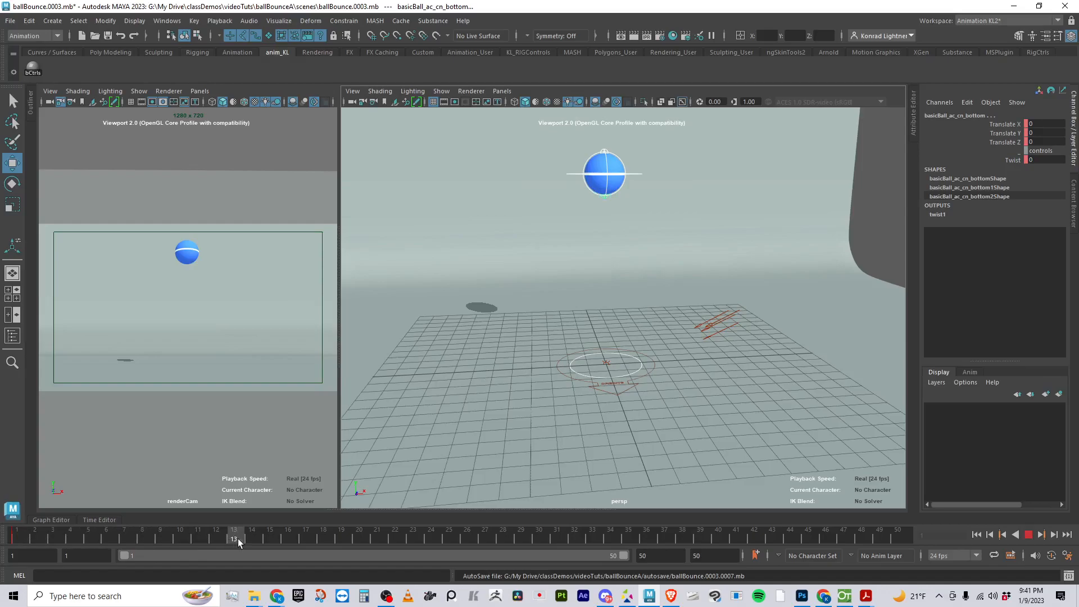
drag(245, 540, 18, 540)
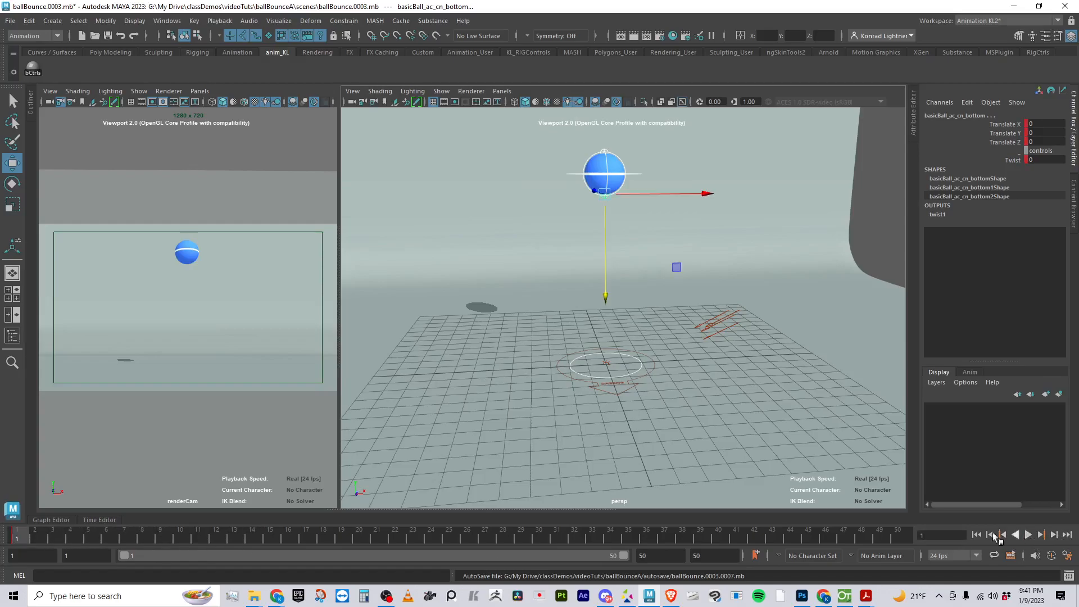
key(alt+v)
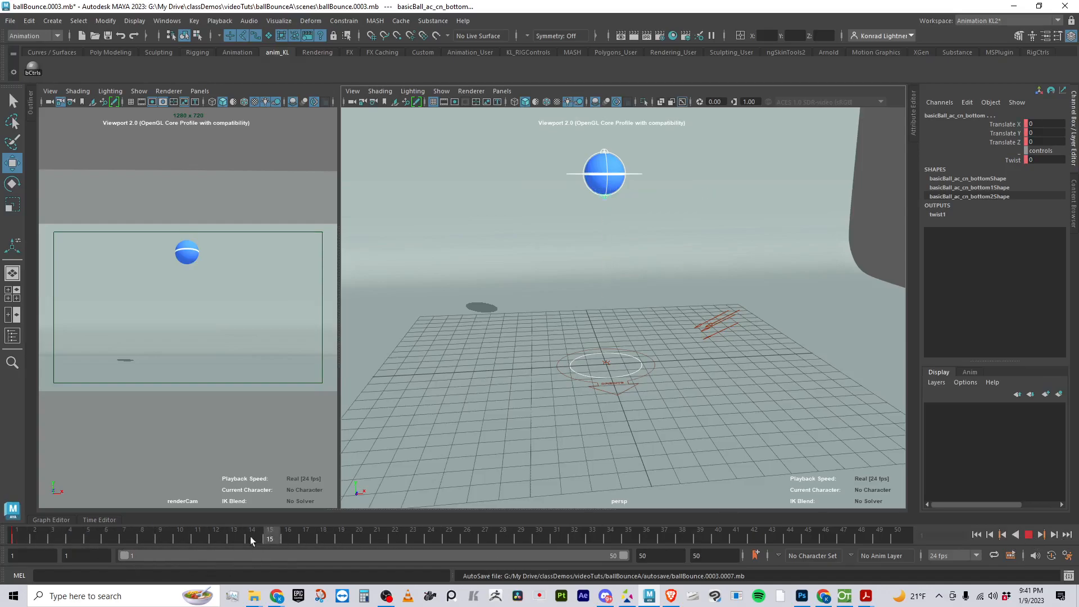
key(alt+v)
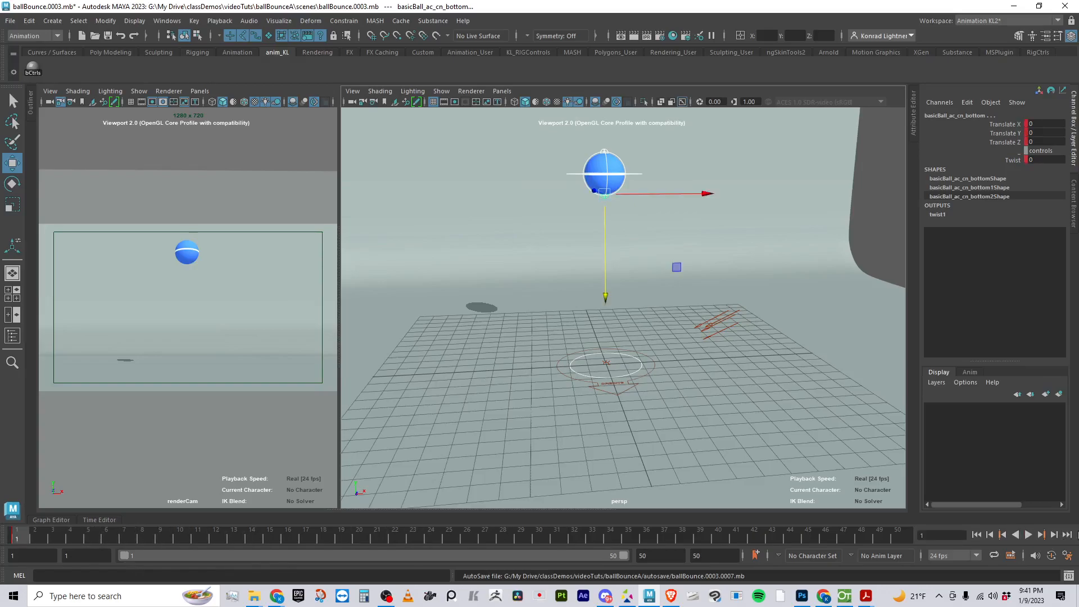
click(1030, 537)
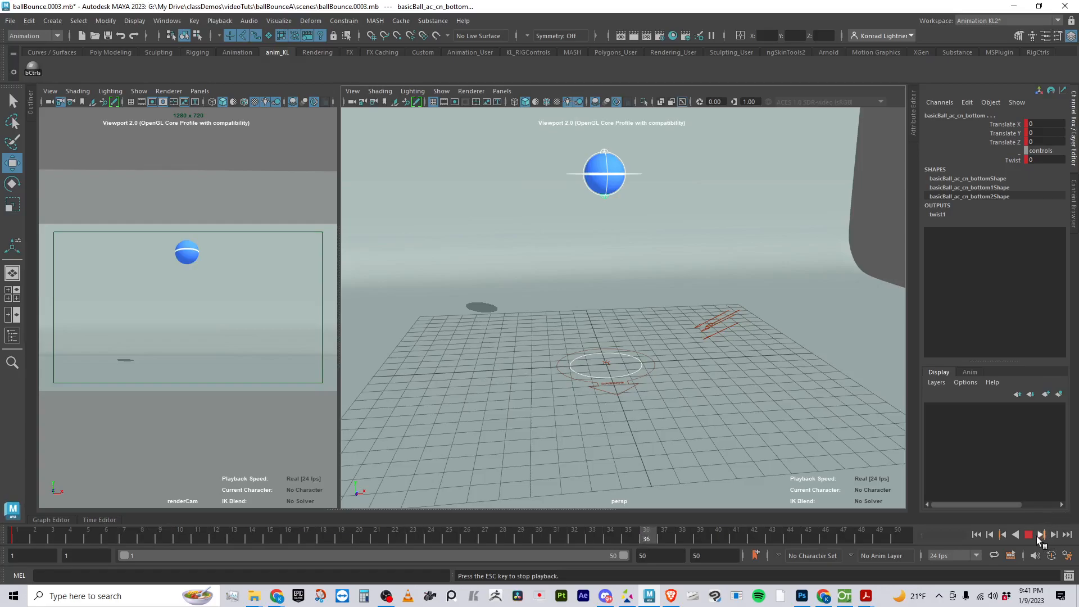
click(1029, 535)
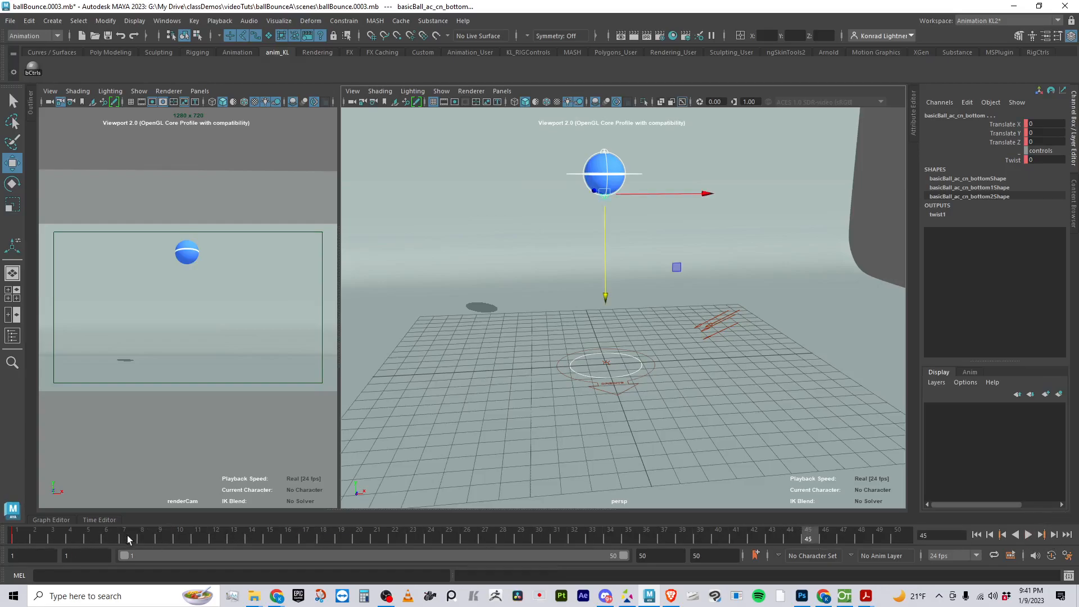
At frame 11, lower the ball's rotExtA control close to the floor, to a Translate Y of about 0.21
click(179, 536)
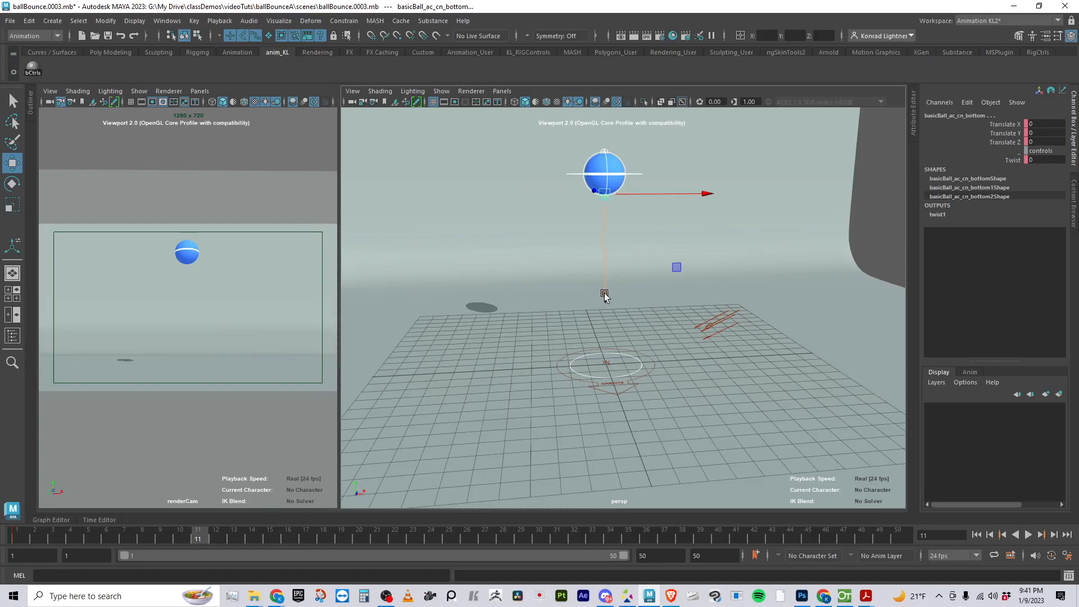
drag(605, 292, 607, 295)
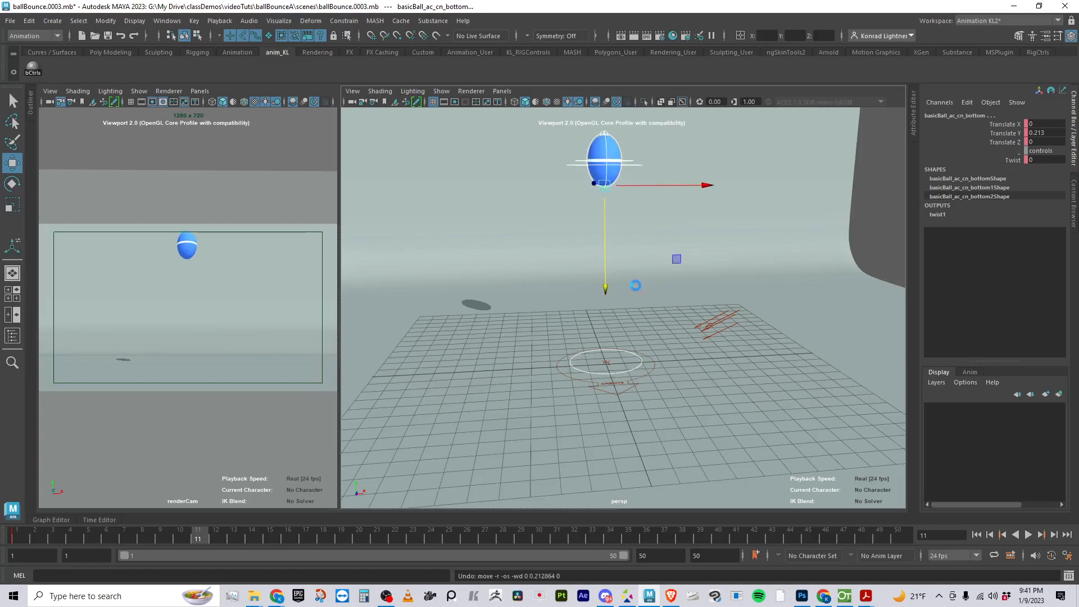
click(843, 222)
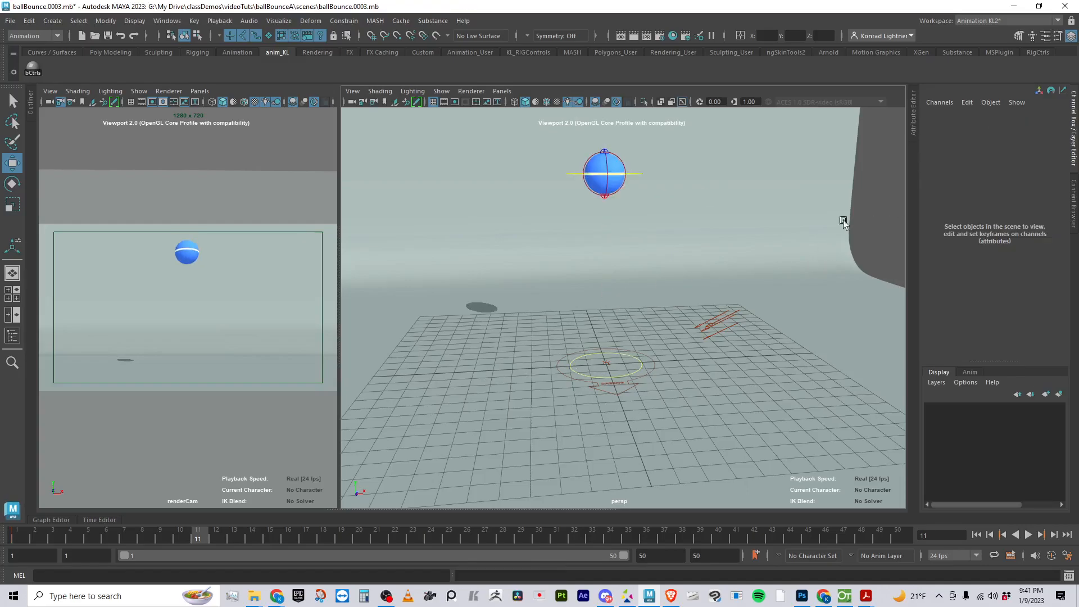
click(628, 172)
alt+drag(619, 299, 595, 336)
drag(603, 152, 564, 355)
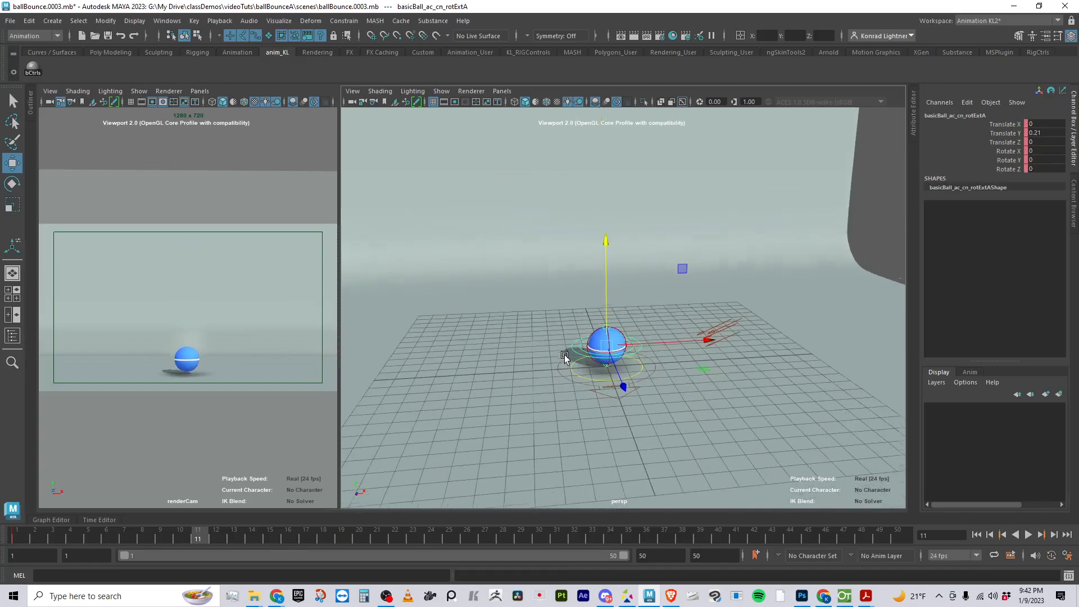
Fine-tune the ball's contact with the floor to a Translate Y of about -0.112 and key rotExtA at frame 11
alt+right_drag(564, 355, 653, 414)
alt+middle_drag(652, 413, 612, 275)
alt+right_drag(613, 275, 647, 301)
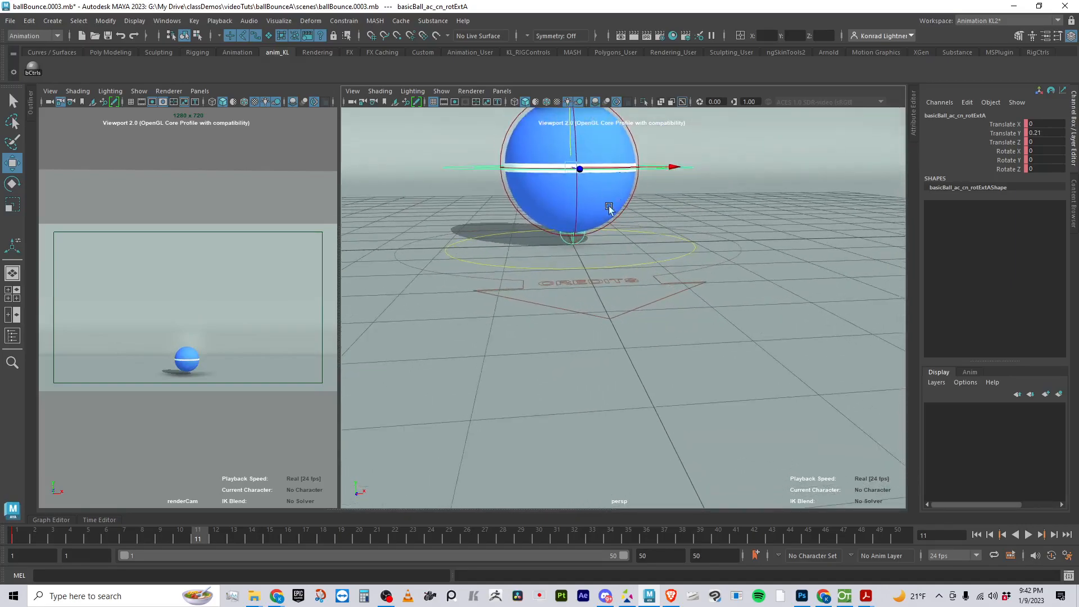
alt+drag(609, 204, 696, 173)
drag(622, 150, 625, 184)
alt+right_drag(605, 212, 580, 302)
alt+drag(580, 301, 595, 339)
alt+right_drag(599, 220, 621, 272)
alt+drag(615, 238, 621, 176)
drag(627, 137, 626, 133)
mouse_move(642, 326)
alt+mouse_down()
mouse_move(642, 299)
mouse_move(641, 321)
alt+mouse_up()
key(s)
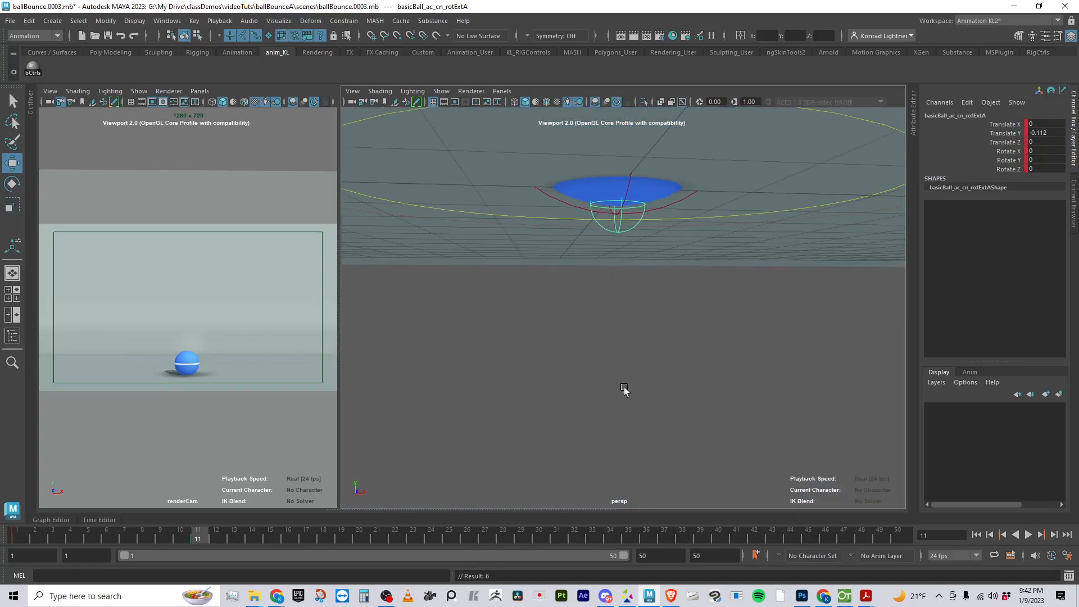
Select all the ball's controls and set a key on them at frame 11
drag(581, 241, 574, 270)
key(s)
alt+drag(661, 376, 619, 400)
alt+right_drag(633, 401, 586, 411)
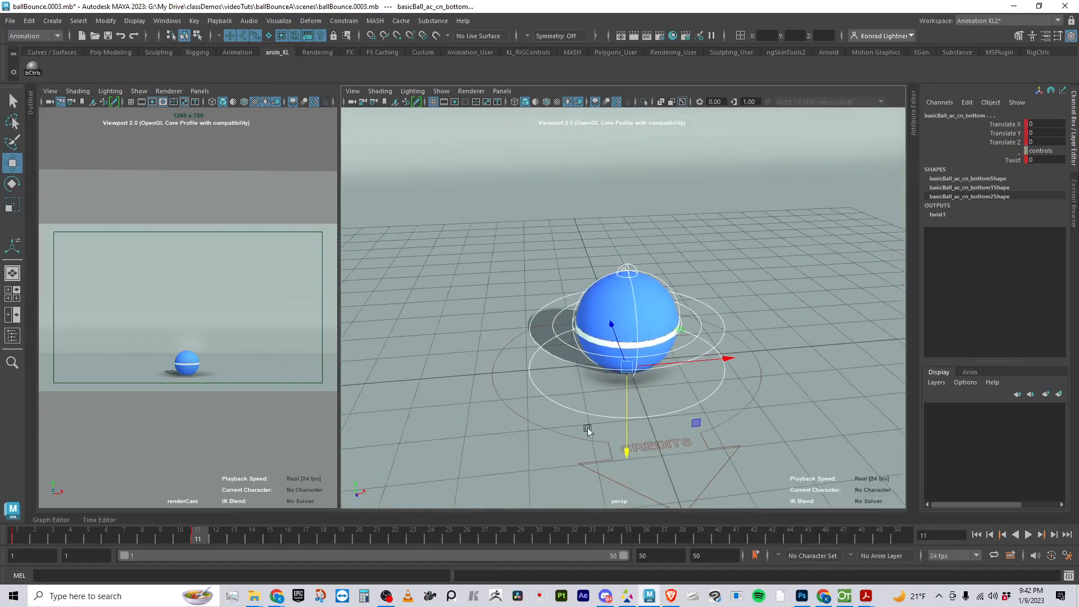
Check frame 22, return to frame 1, and examine the Translate Y value of the ball's rotExtA control
key(alt+v)
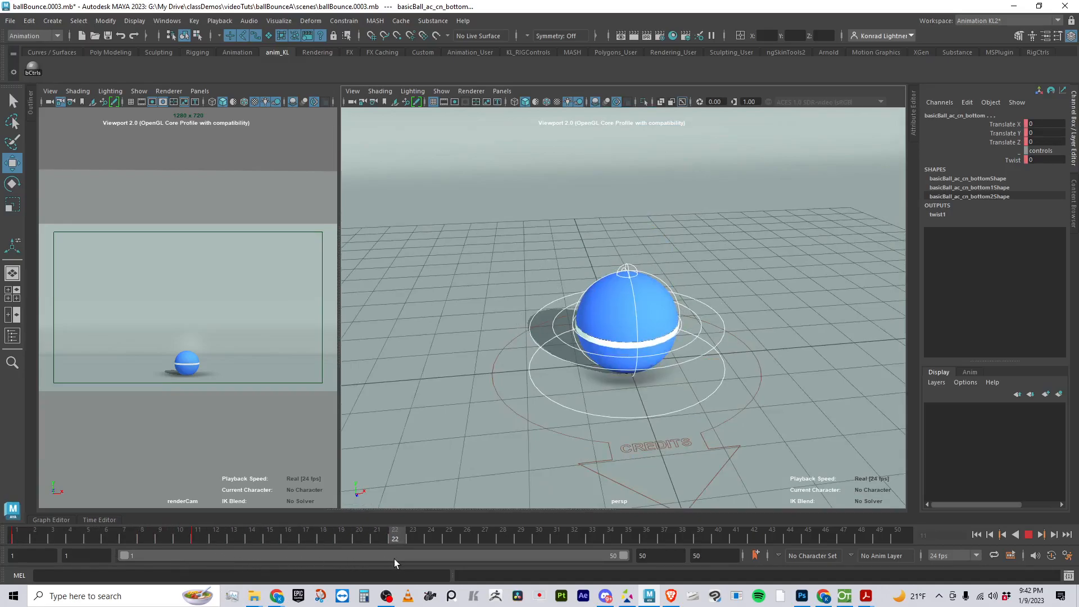
key(alt+v)
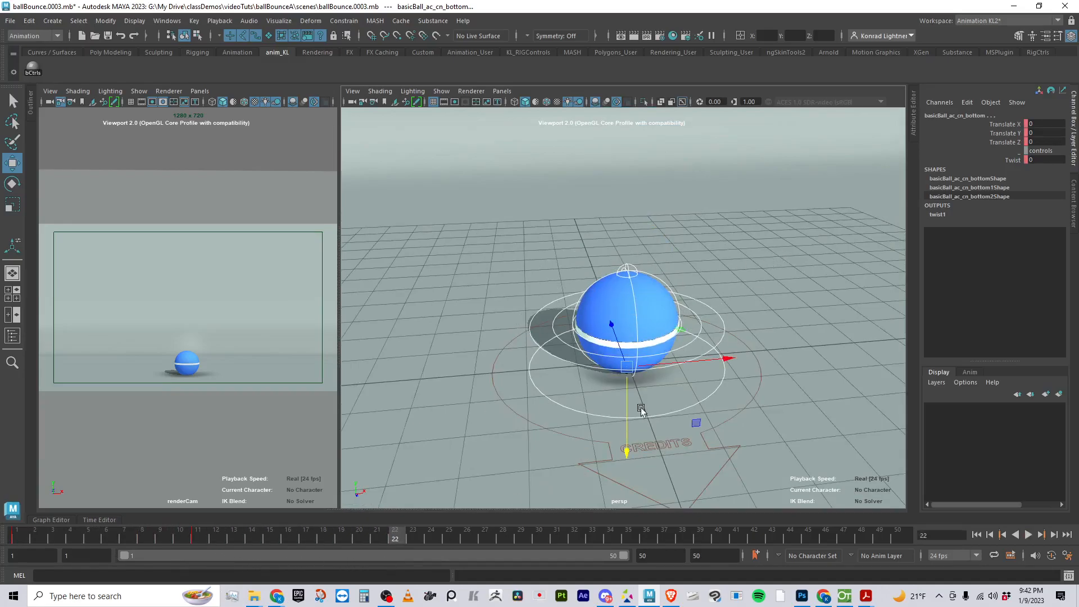
drag(274, 537, 16, 538)
scroll(560, 240, down, 5)
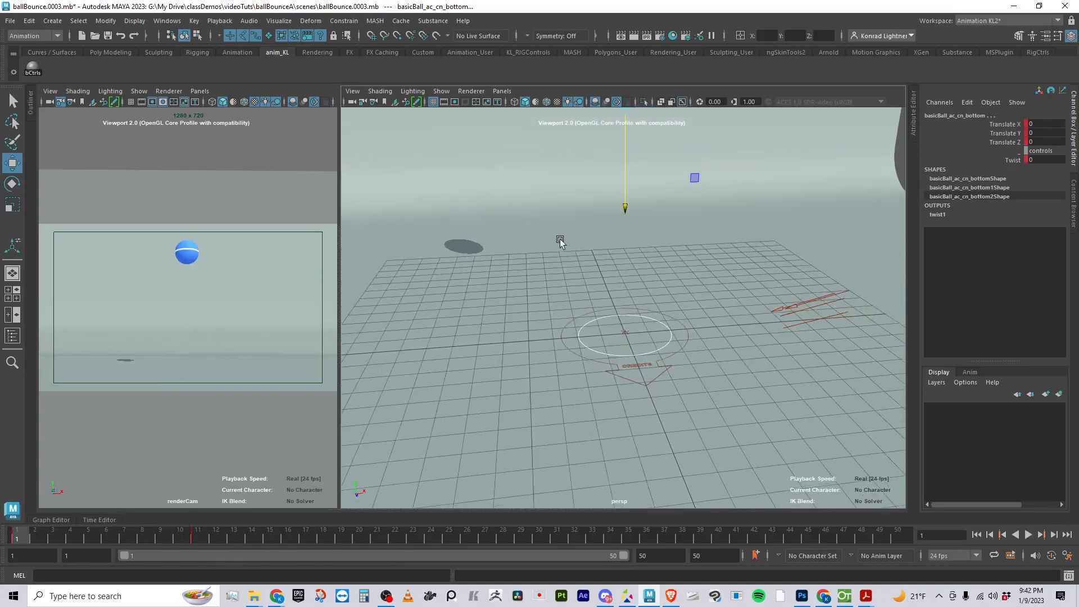
alt+middle_drag(668, 197, 649, 339)
click(656, 235)
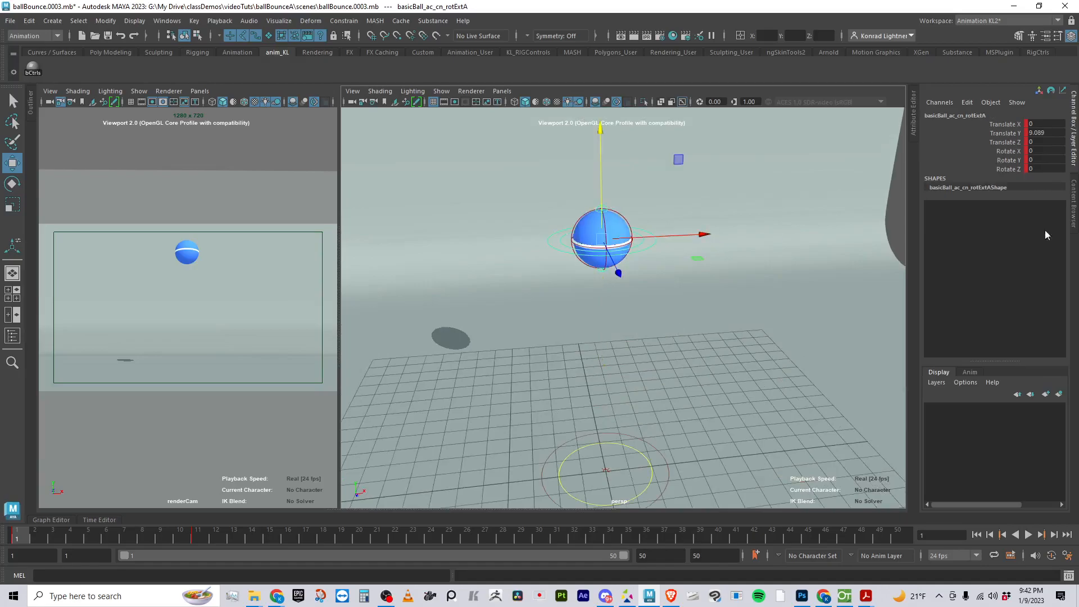
double_click(1046, 133)
click(43, 535)
click(16, 535)
Carry the raised ball pose from frame 1 over to frame 22 and key all the ball's controls there
key(alt+v)
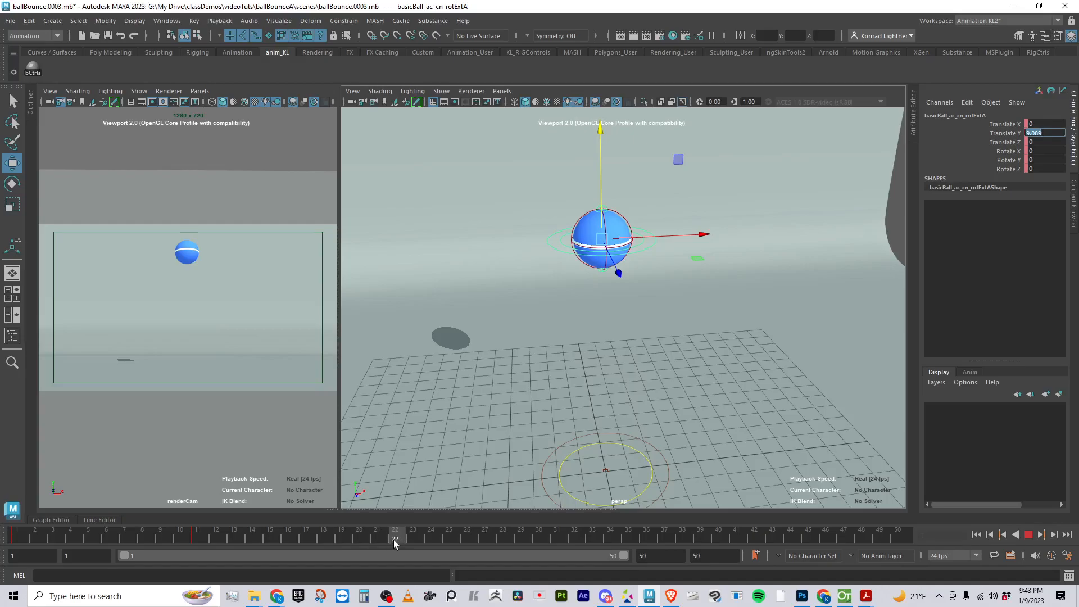
text(ss)
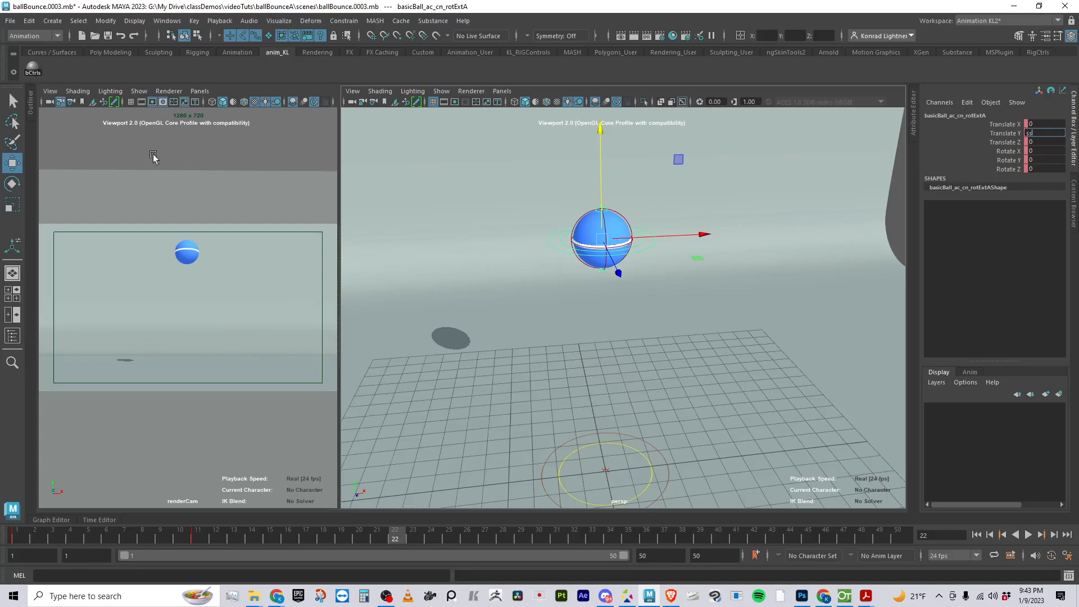
click(32, 69)
key(s)
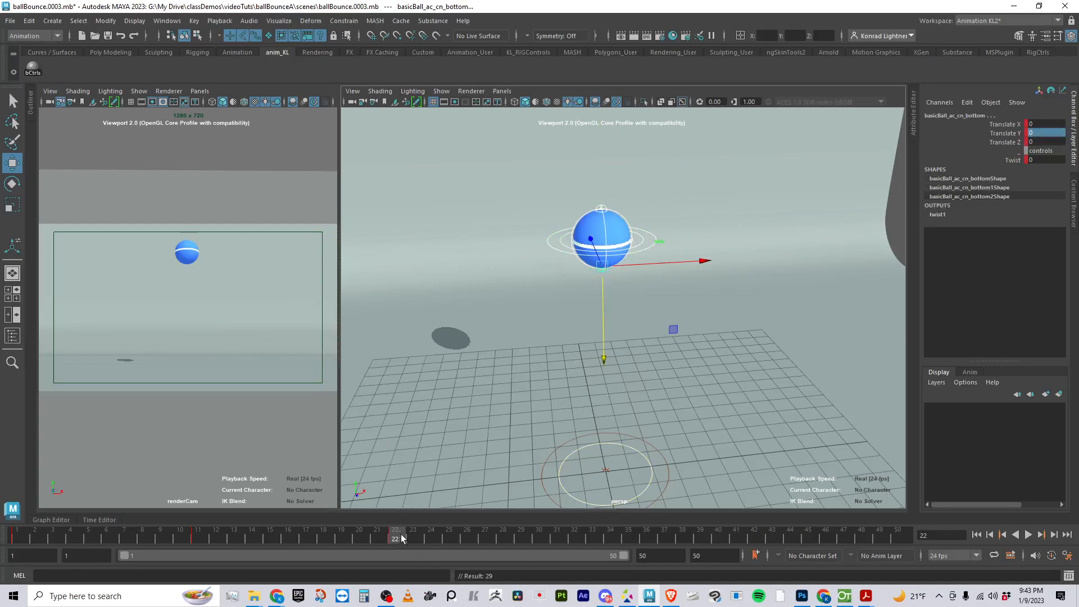
click(33, 70)
Return to frame 1 and play the up-and-down ball motion to review it
key(alt+v)
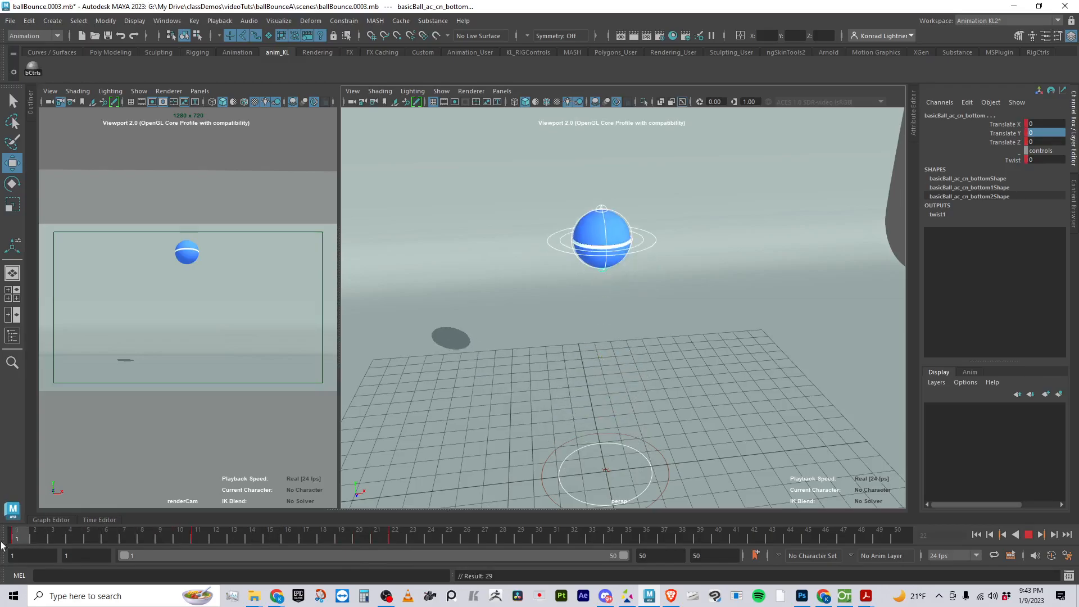
mouse_move(12, 547)
mouse_down()
mouse_move(286, 559)
mouse_move(14, 542)
mouse_up()
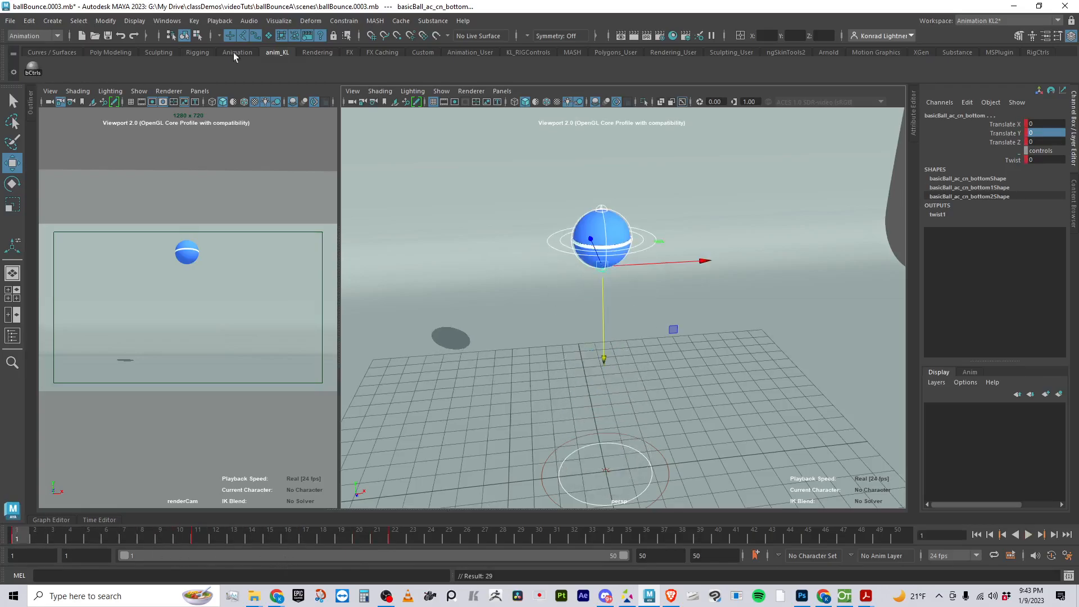
click(287, 92)
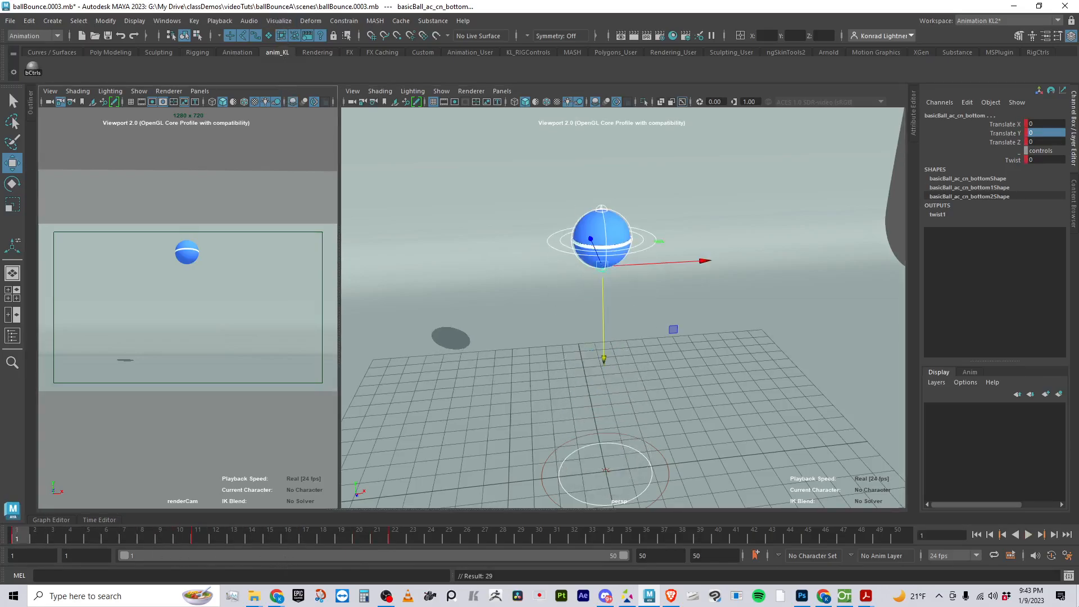
click(1029, 535)
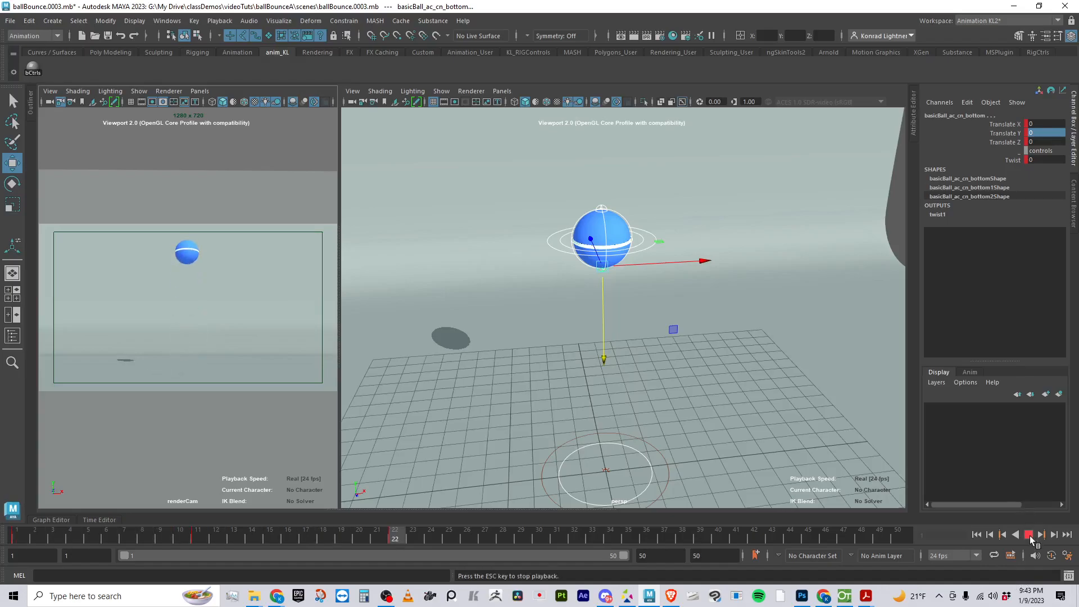
click(1029, 535)
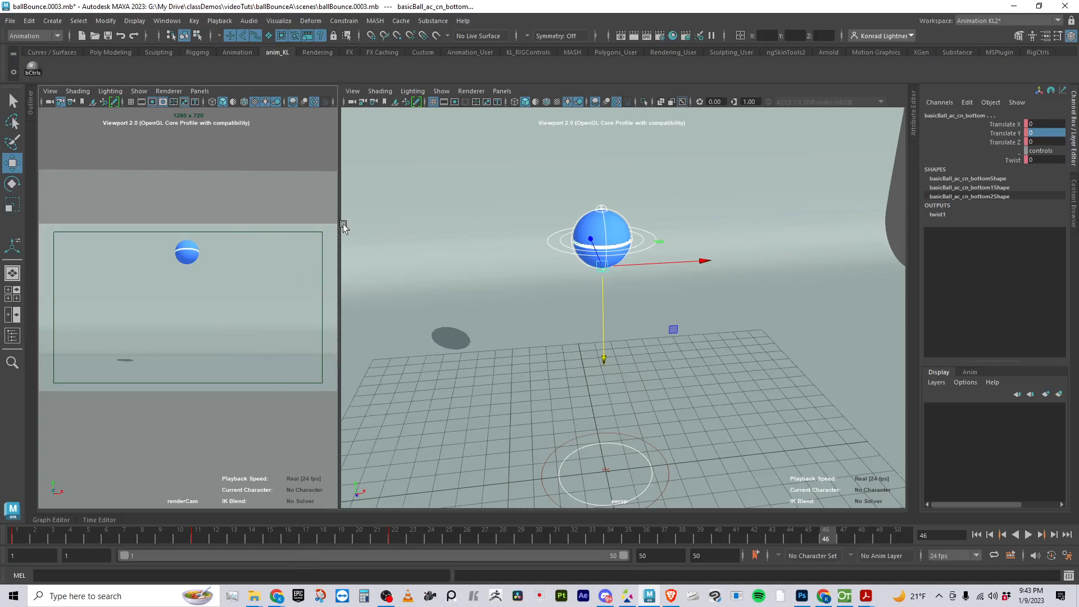
Open the Graph Editor below the viewports and enlarge it to show the ball's animation curves
click(52, 520)
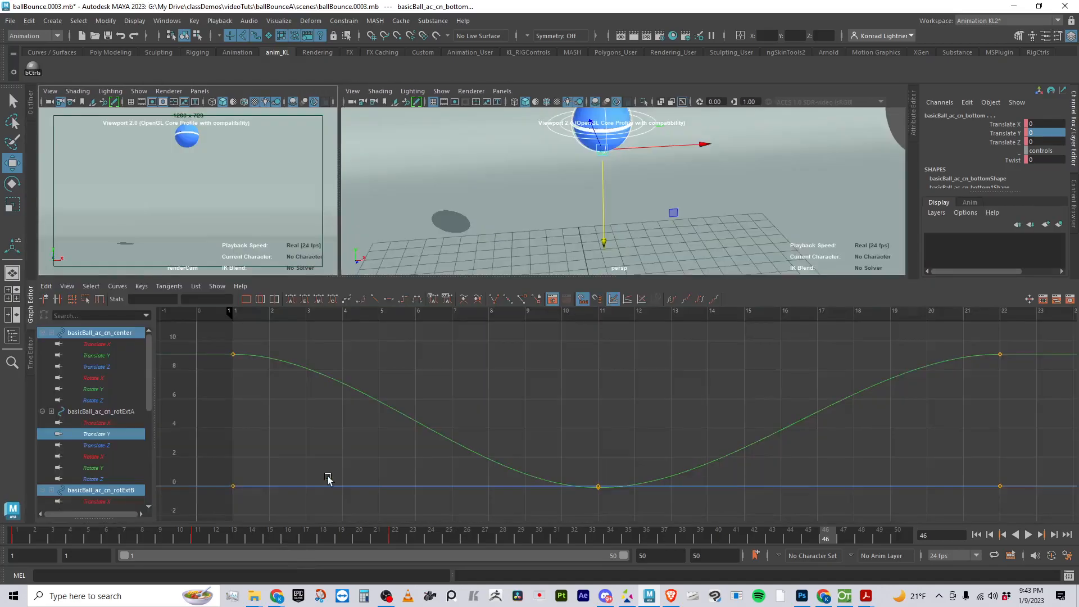
drag(419, 280, 419, 248)
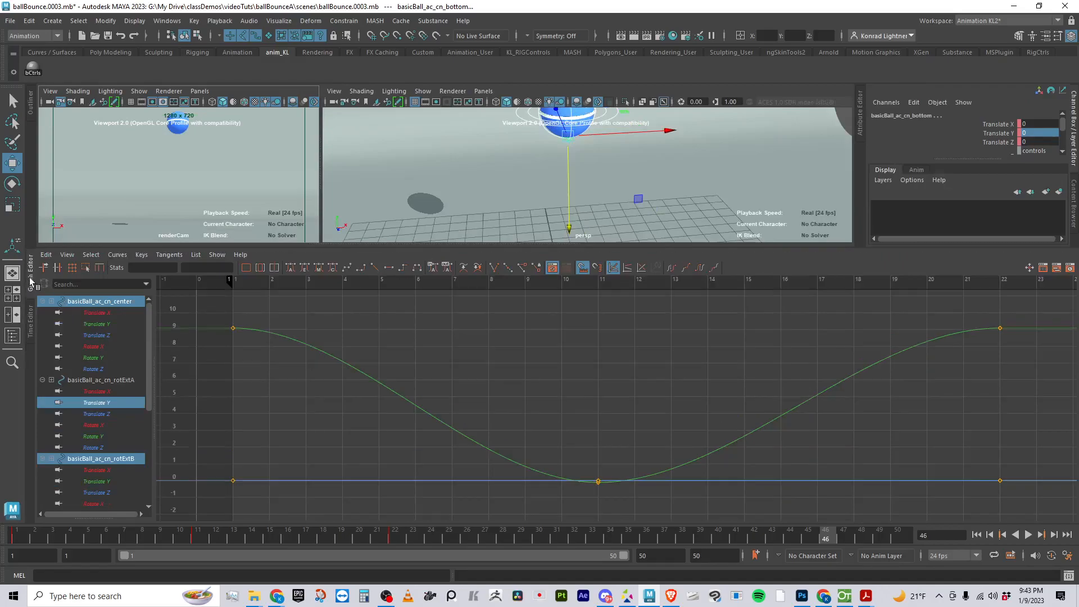
click(30, 274)
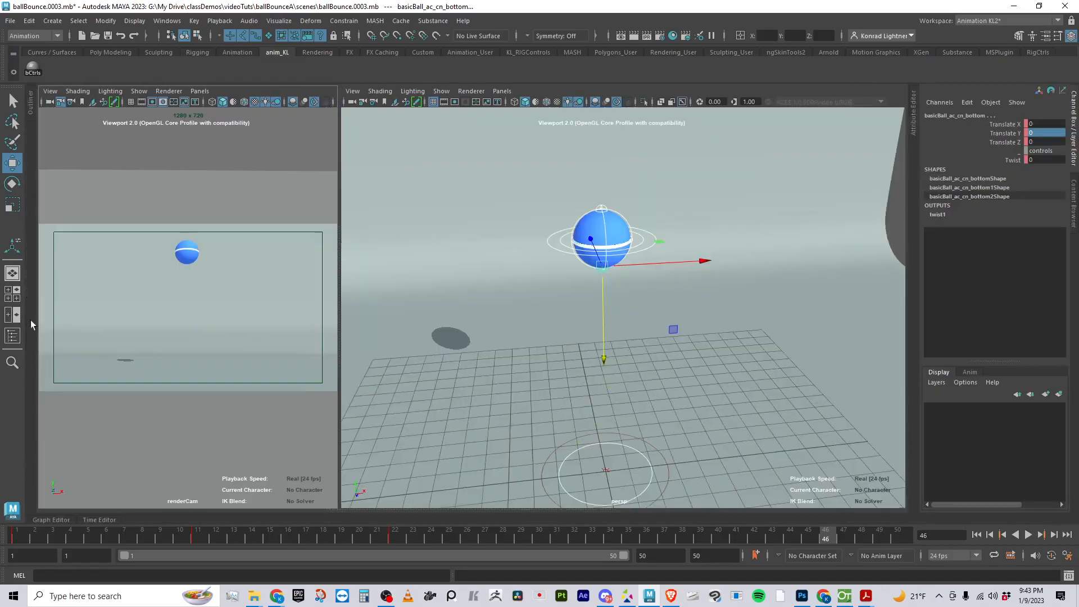
click(51, 518)
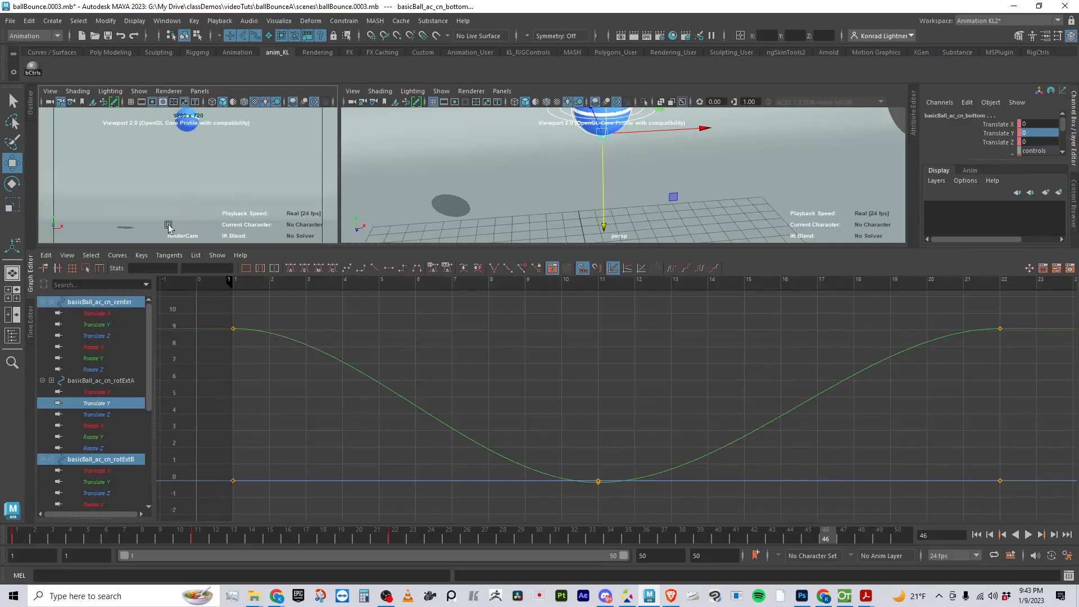
click(166, 20)
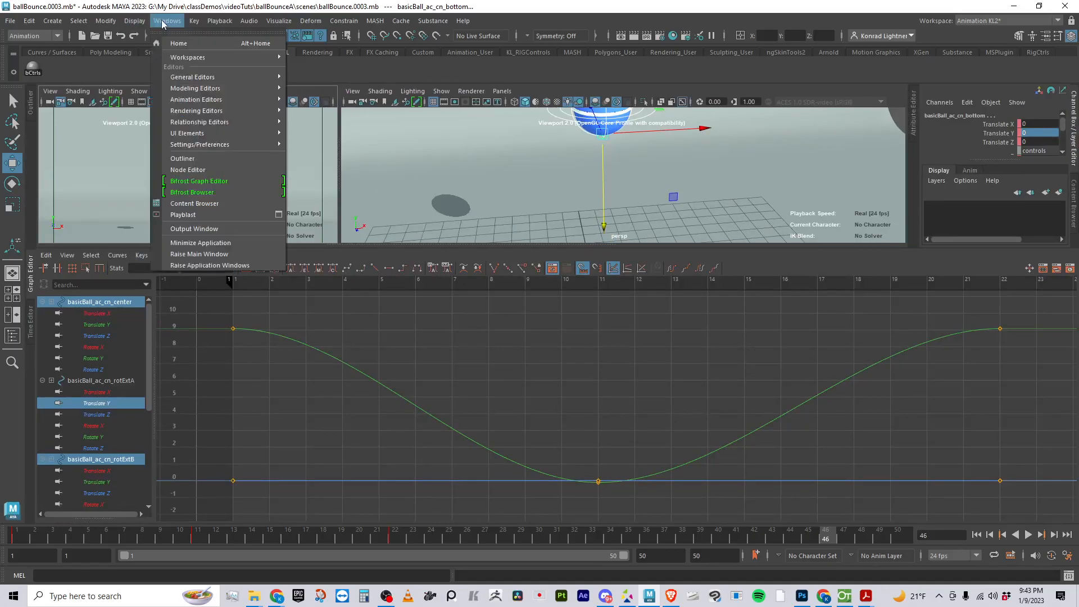
mouse_move(225, 105)
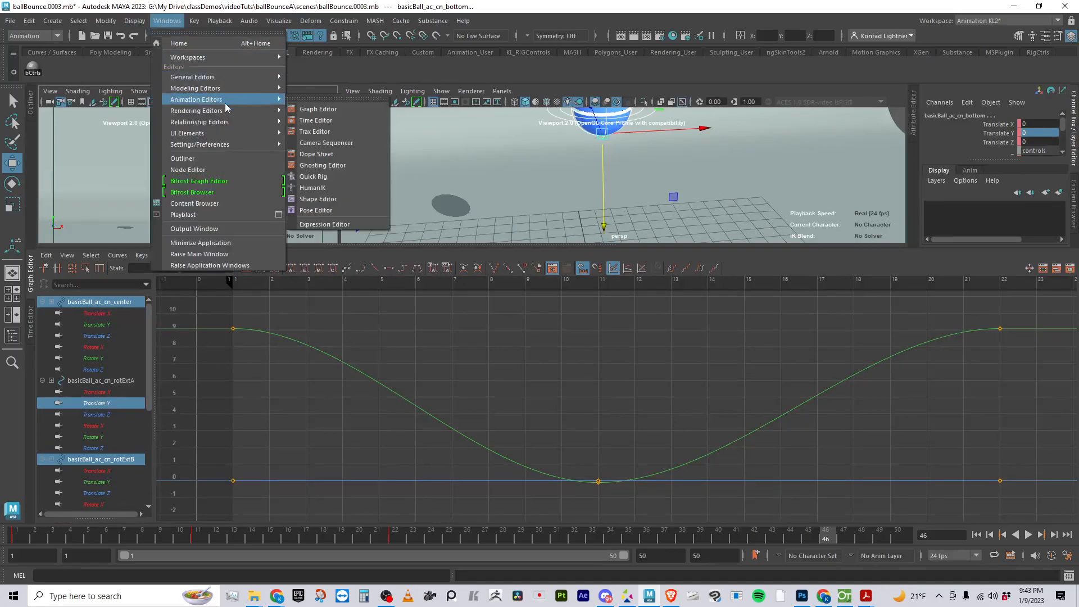
click(334, 112)
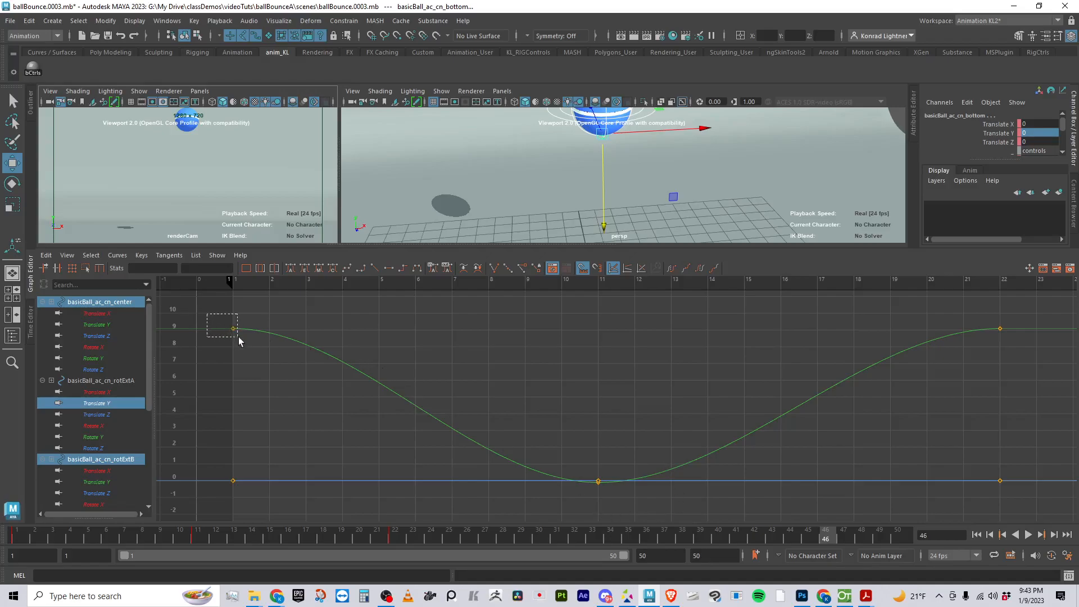
Select the ball's rotExtA control in the perspective view and isolate its Translate Y curve in the Graph Editor
drag(279, 361, 293, 365)
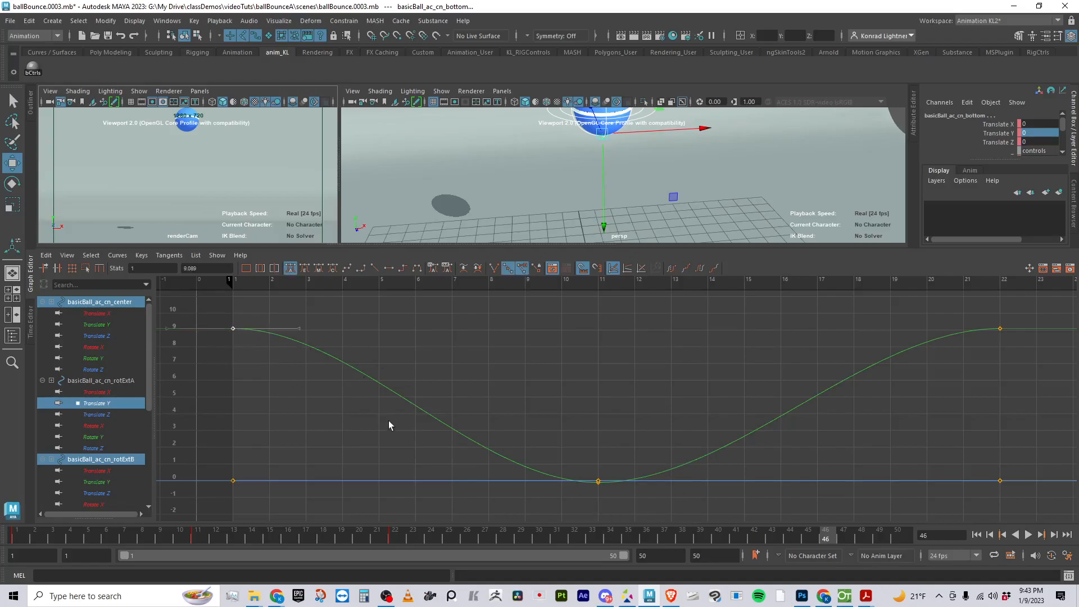
alt+drag(727, 180, 658, 175)
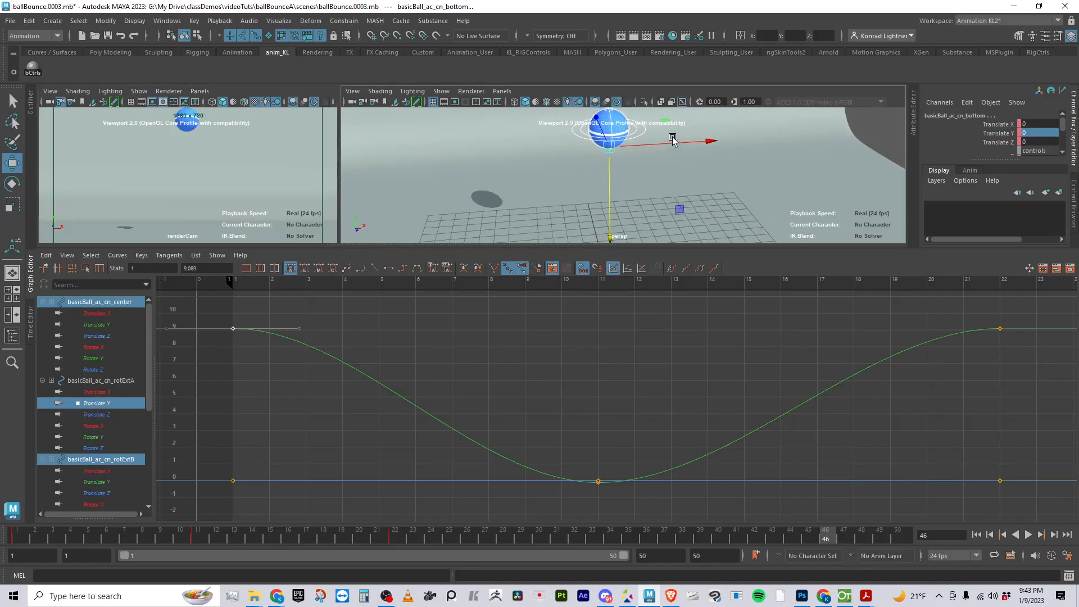
click(655, 138)
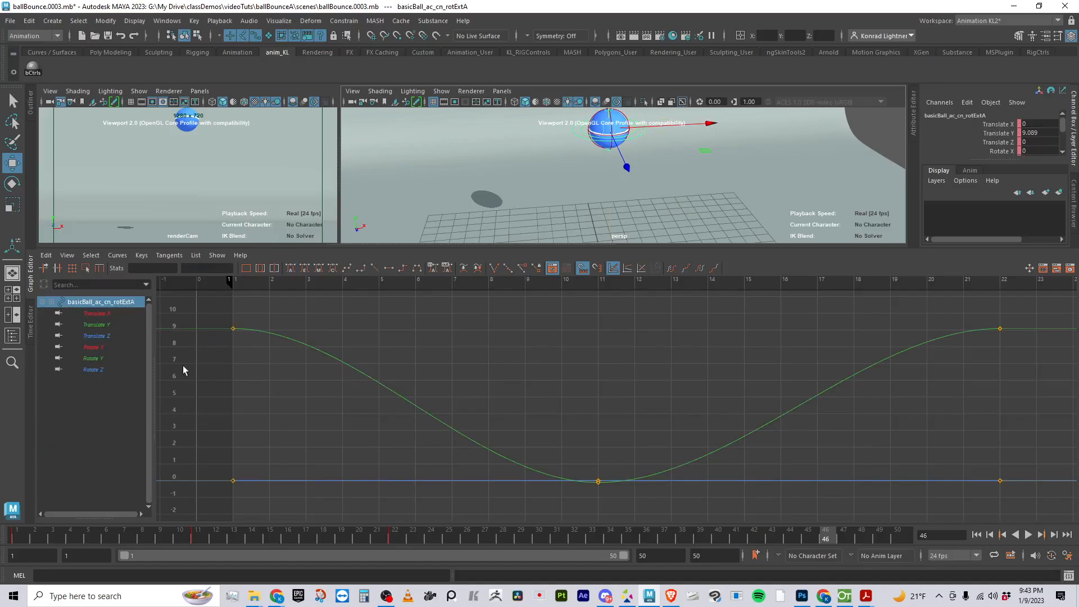
click(99, 325)
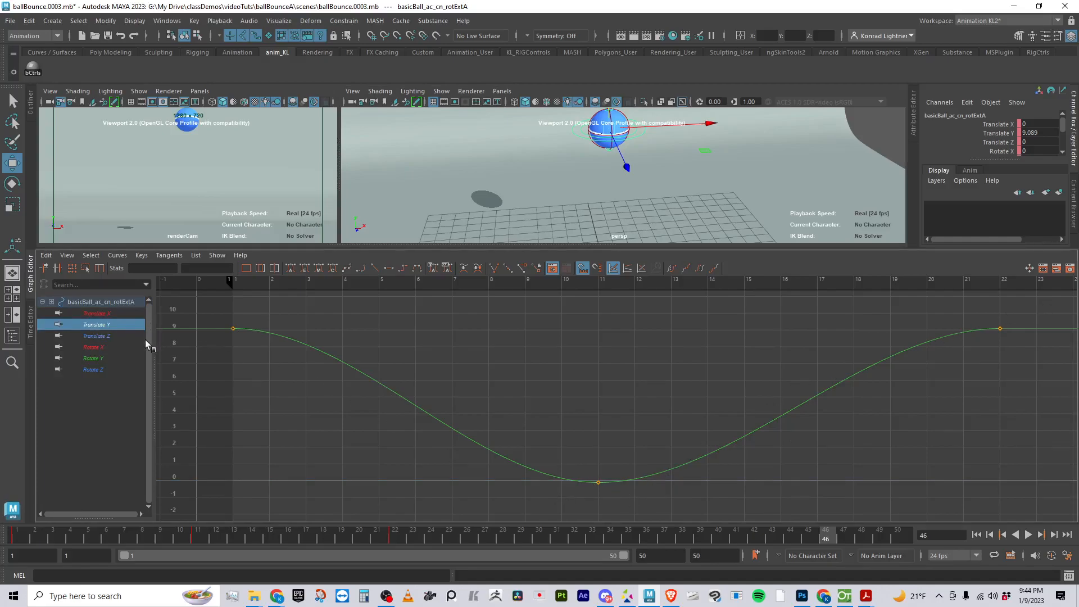
Examine the individual translate and rotate curves of the rotExtA control one by one, finishing on Translate Y
click(100, 336)
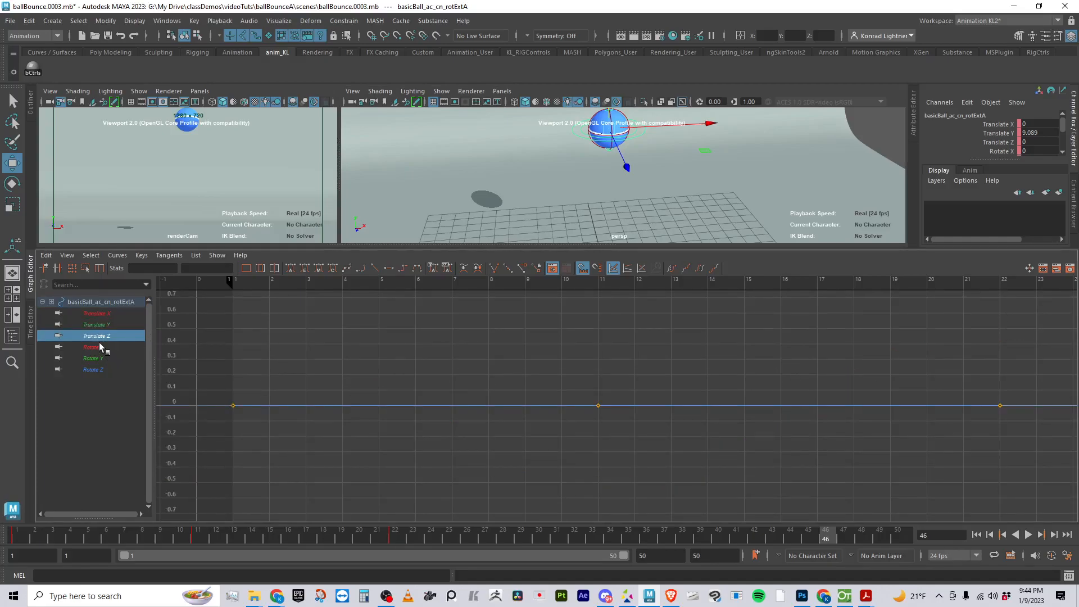
click(98, 345)
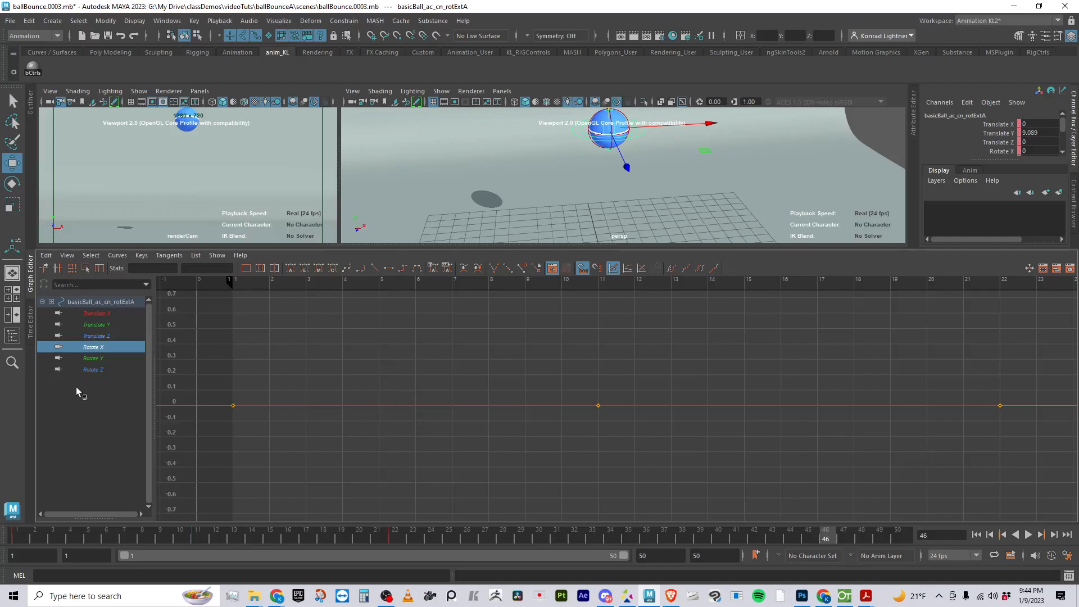
click(100, 336)
click(100, 349)
click(100, 336)
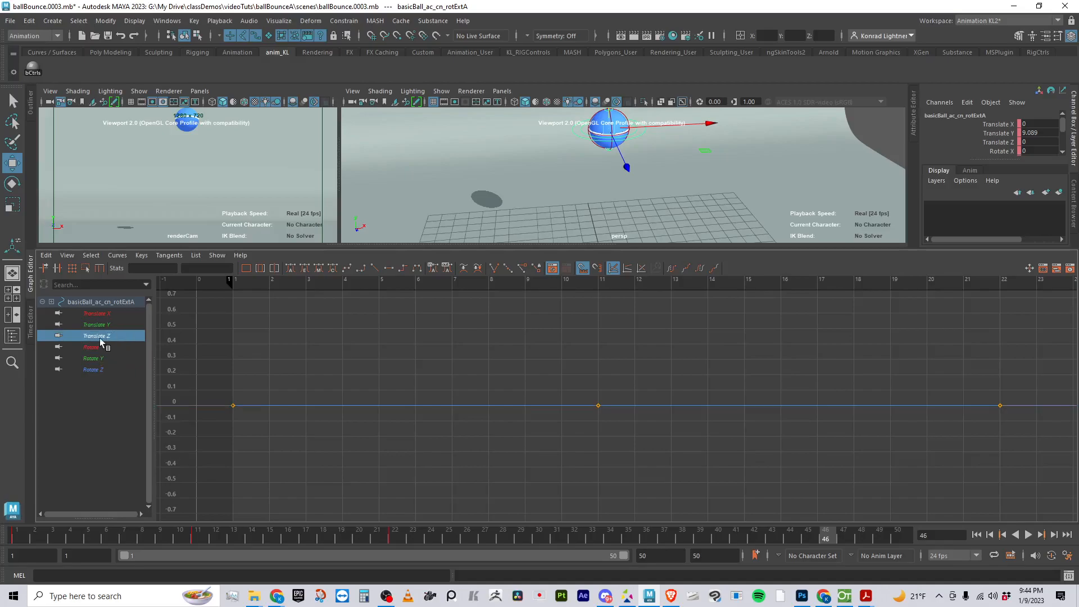
click(96, 325)
click(108, 316)
click(107, 325)
click(107, 316)
click(105, 333)
double_click(106, 333)
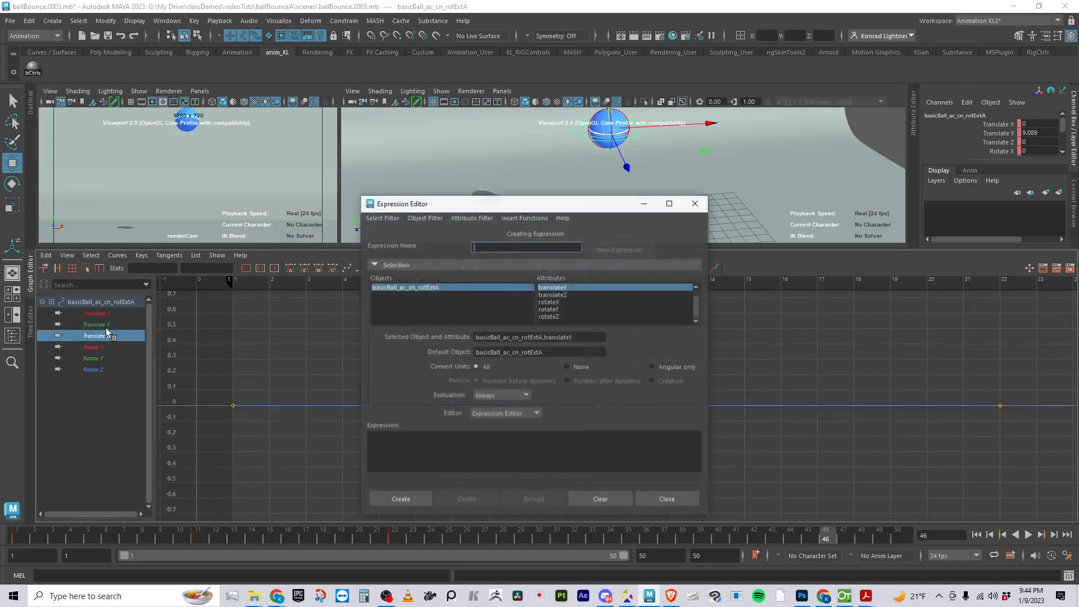
click(701, 206)
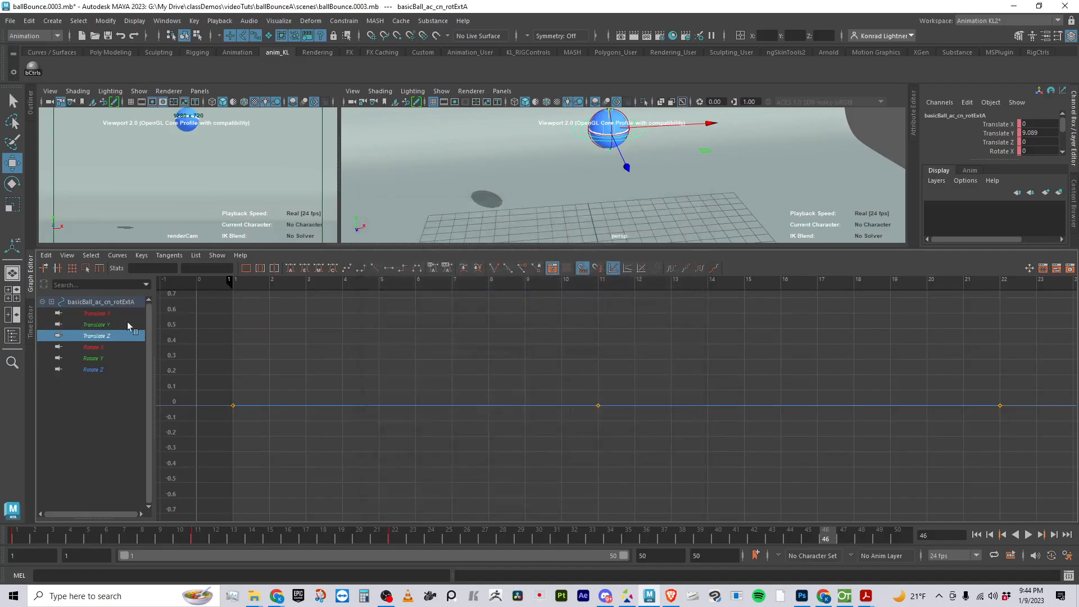
click(101, 325)
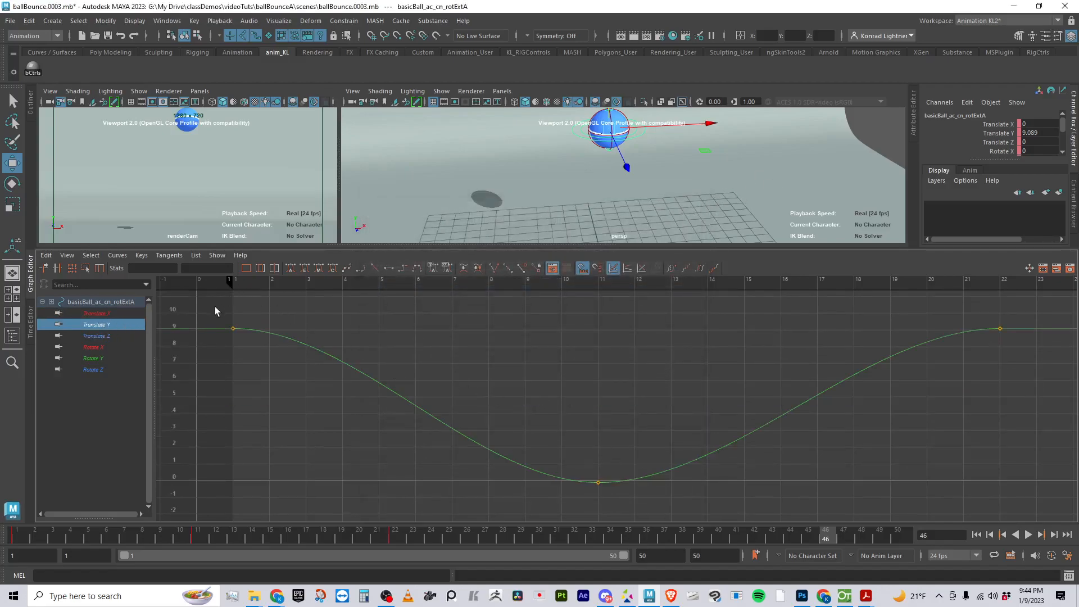
Try adjusting the outgoing tangent handle of the Translate Y key at frame 1
drag(219, 309, 243, 350)
mouse_move(299, 329)
mouse_down()
mouse_move(302, 361)
mouse_move(299, 326)
mouse_up()
key(ctrl+z)
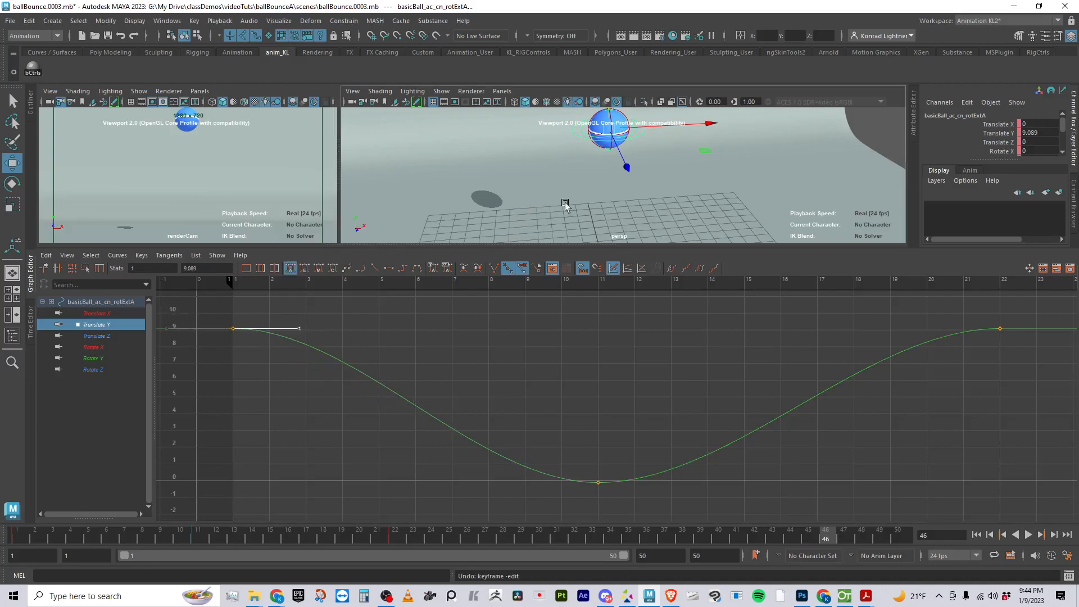
Scrub to frame 6 and shrink the Graph Editor to give the viewports more room around the ball
alt+drag(558, 202, 576, 185)
alt+middle_drag(576, 186, 561, 202)
alt+drag(561, 203, 559, 180)
drag(84, 540, 110, 535)
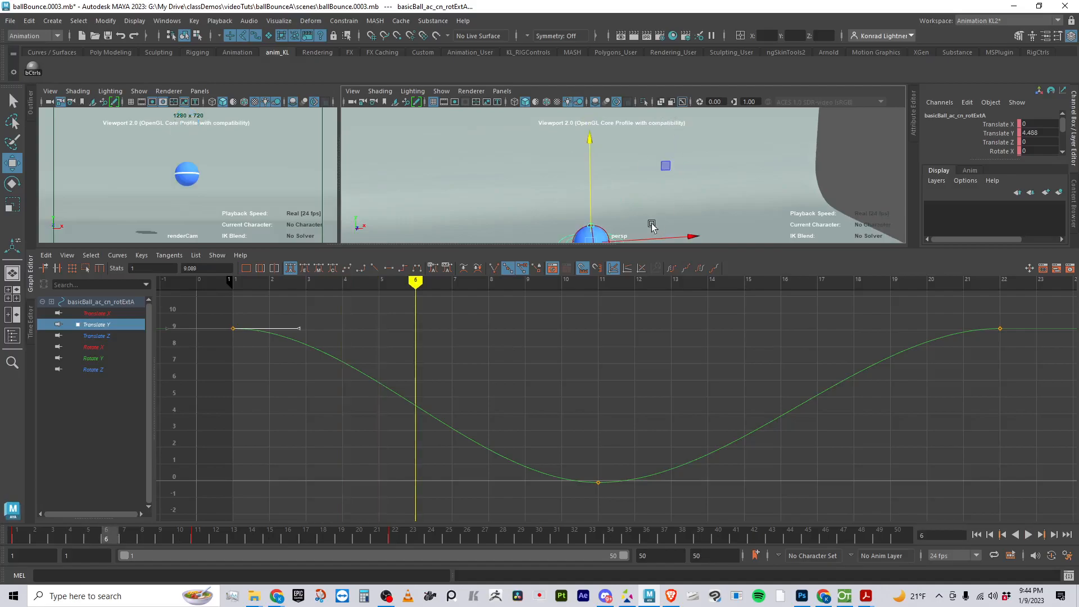
drag(639, 246, 639, 396)
alt+drag(598, 336, 462, 386)
Try tilting the frame 1 tangent handle while watching the ball at frame 6, undo it, and enlarge the Graph Editor
mouse_move(299, 453)
mouse_down()
mouse_move(302, 476)
mouse_move(291, 431)
mouse_move(291, 485)
mouse_move(281, 429)
mouse_move(292, 448)
mouse_up()
key(ctrl+z)
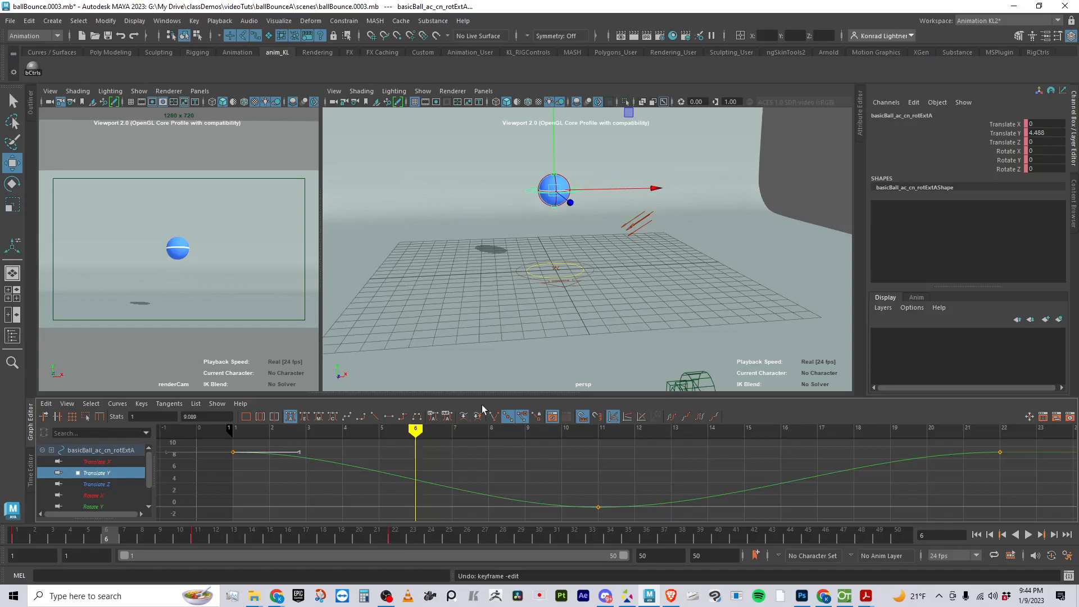
drag(482, 394, 482, 318)
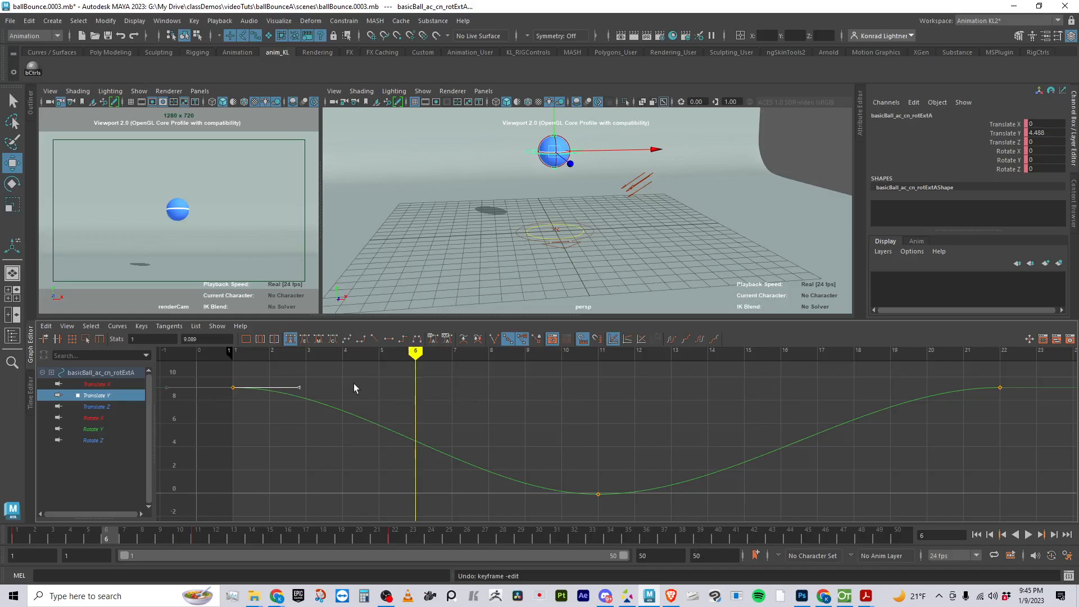
Give all three Translate Y keys linear tangents and play the bounce to review it
drag(213, 370, 1022, 500)
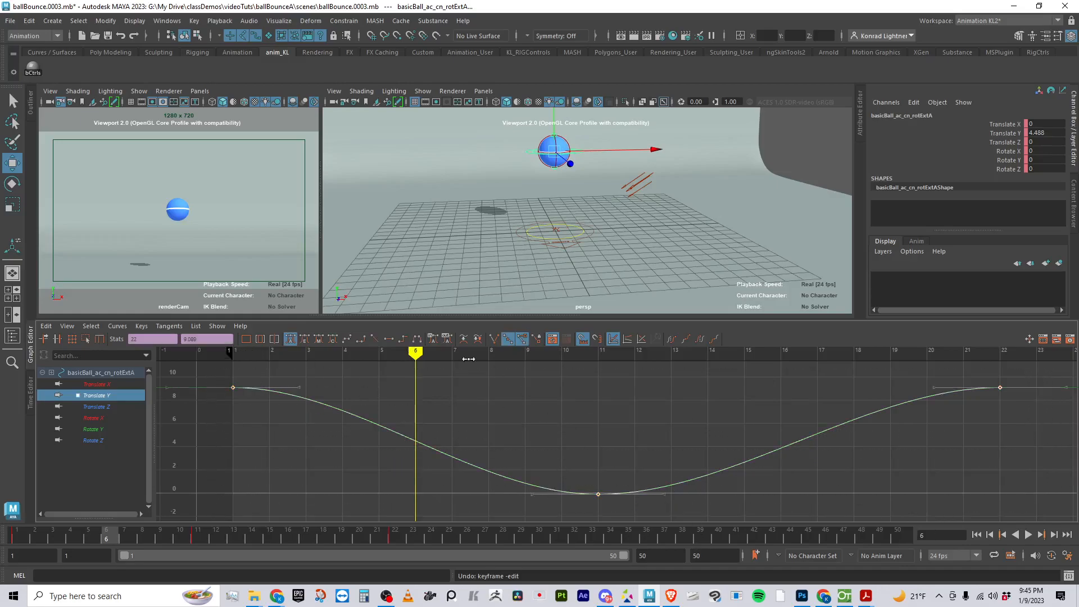
click(374, 341)
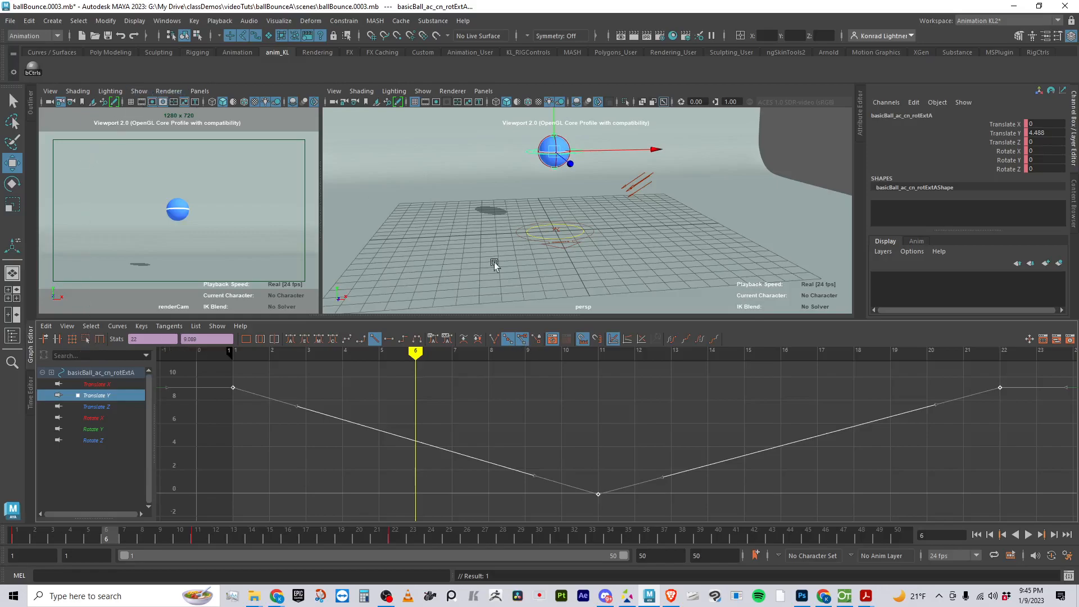
click(1029, 534)
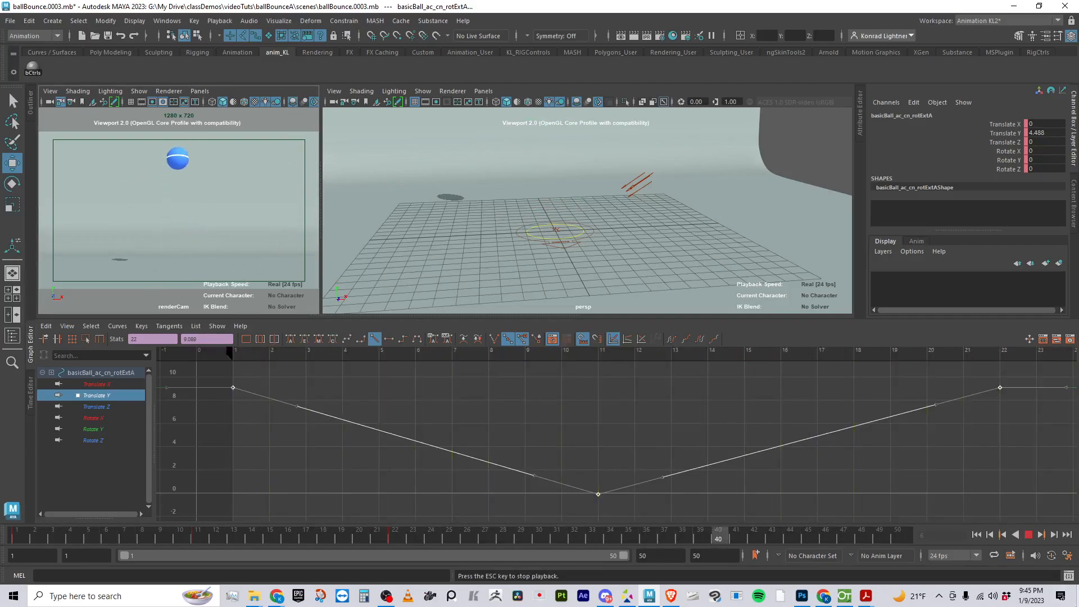
key(Escape)
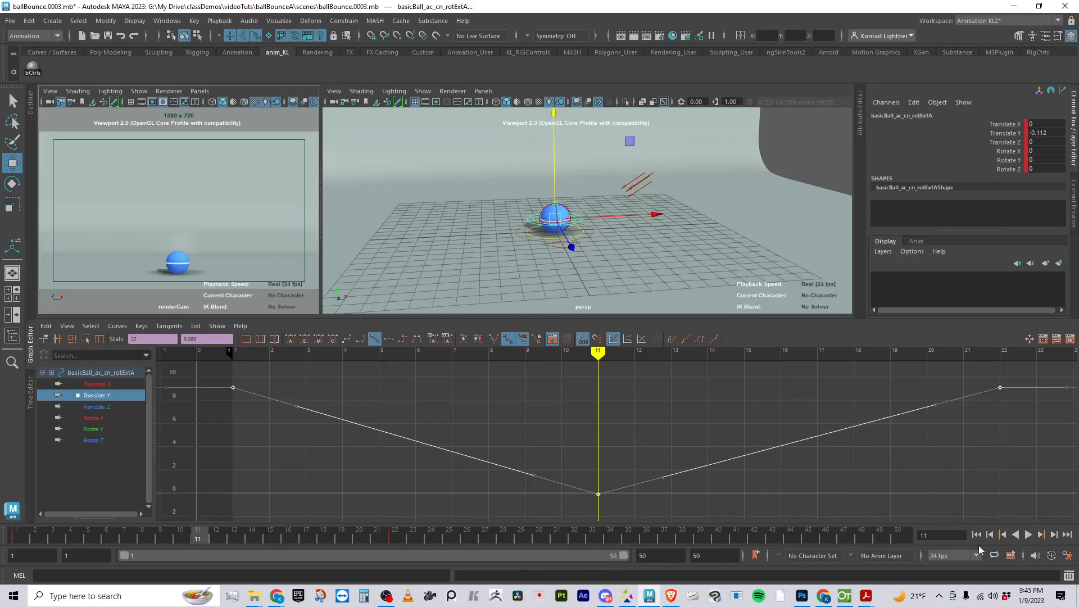
Set the end frame of the playback range to 22 and play the bounce as a loop
click(660, 555)
double_click(670, 556)
text(23)
key(Return)
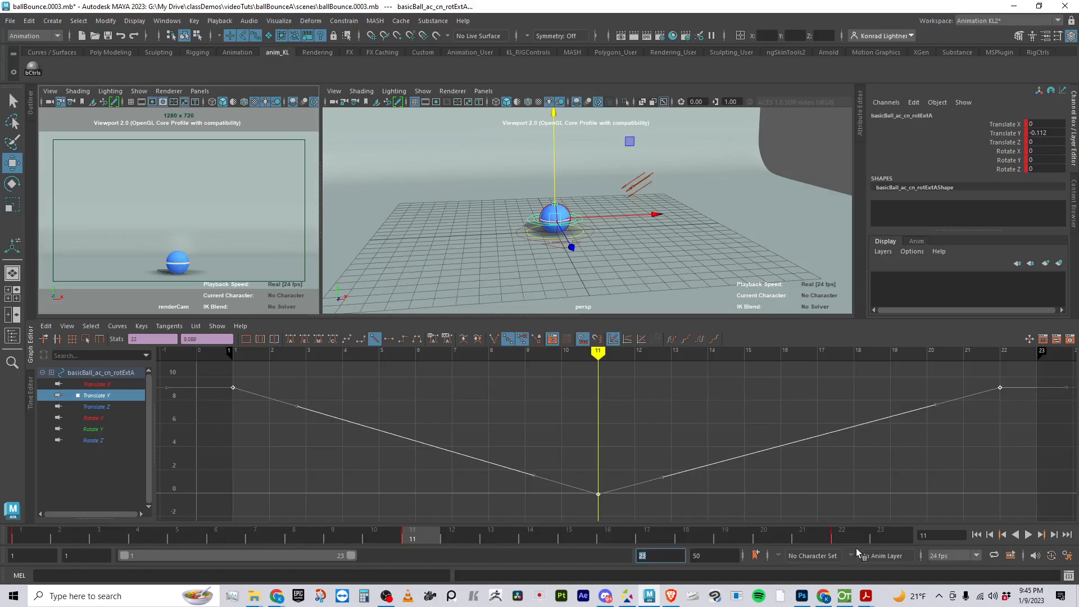
click(665, 556)
key(BackSpace)
text(0)
key(Return)
click(667, 553)
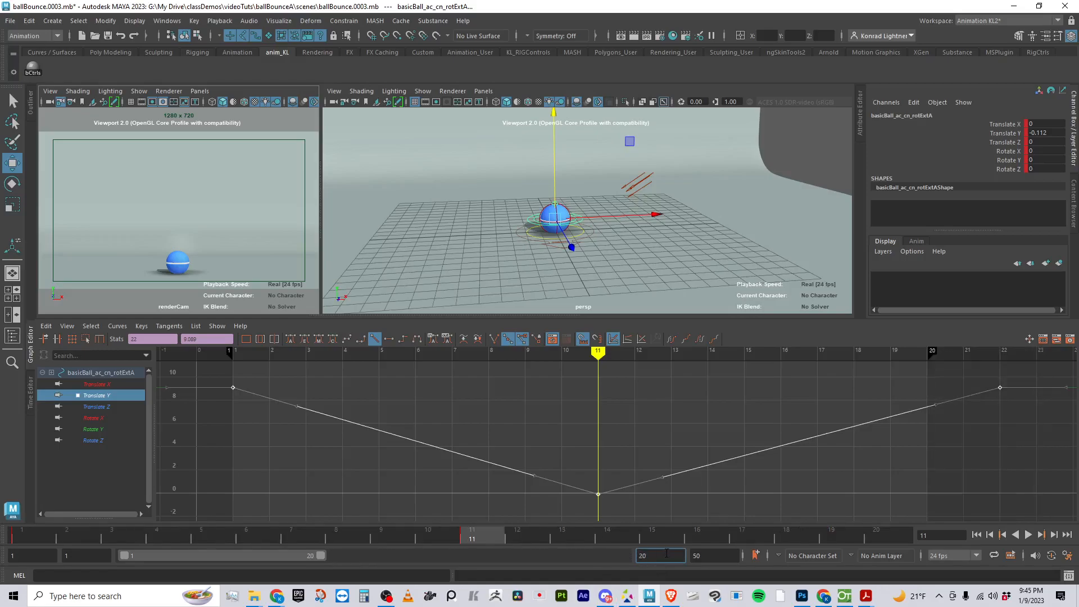
key(BackSpace)
text(2)
key(Return)
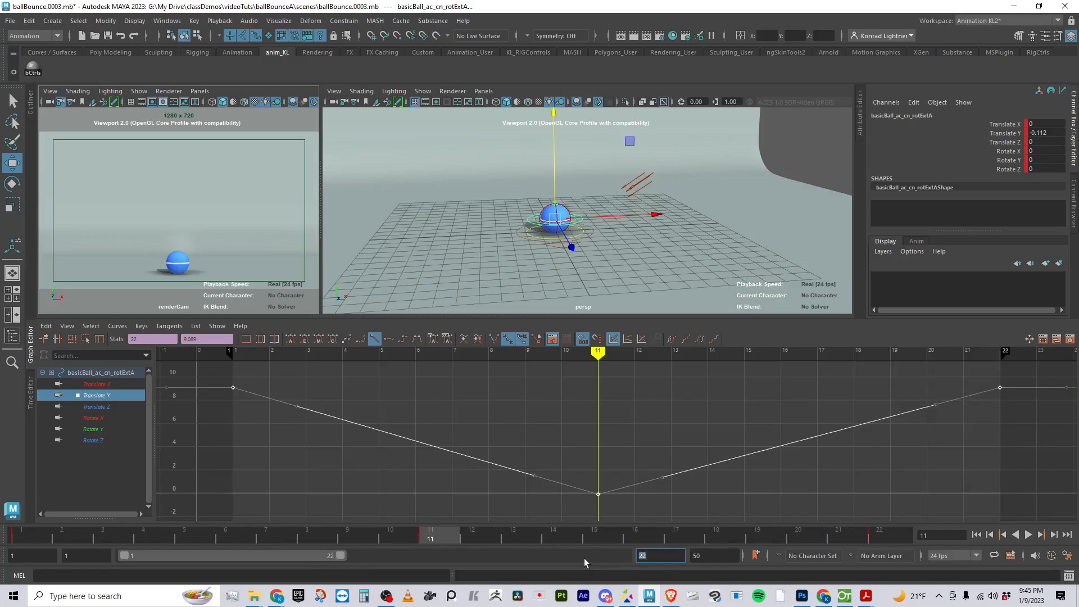
key(alt+v)
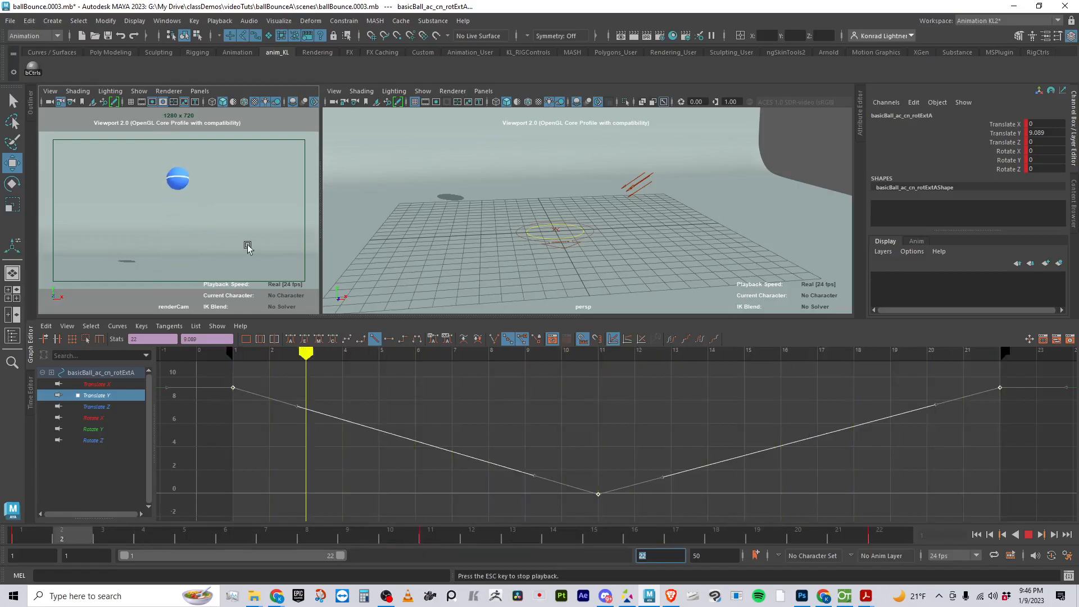
click(1028, 535)
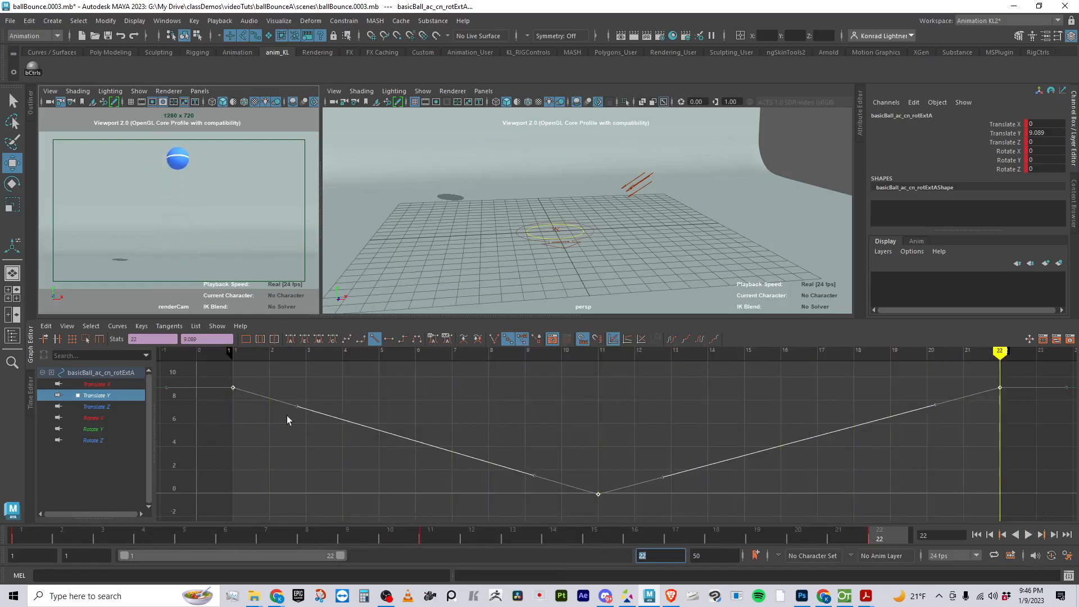
Apply spline tangents to all the Translate Y keys and inspect the handles of the frame 1 key
drag(211, 363, 991, 515)
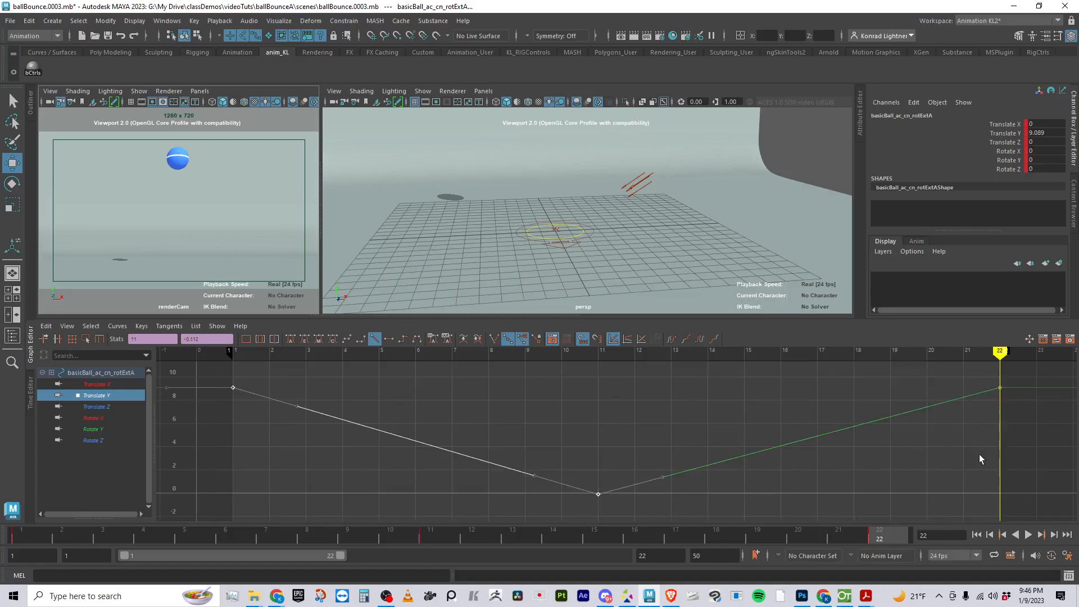
drag(197, 370, 1025, 506)
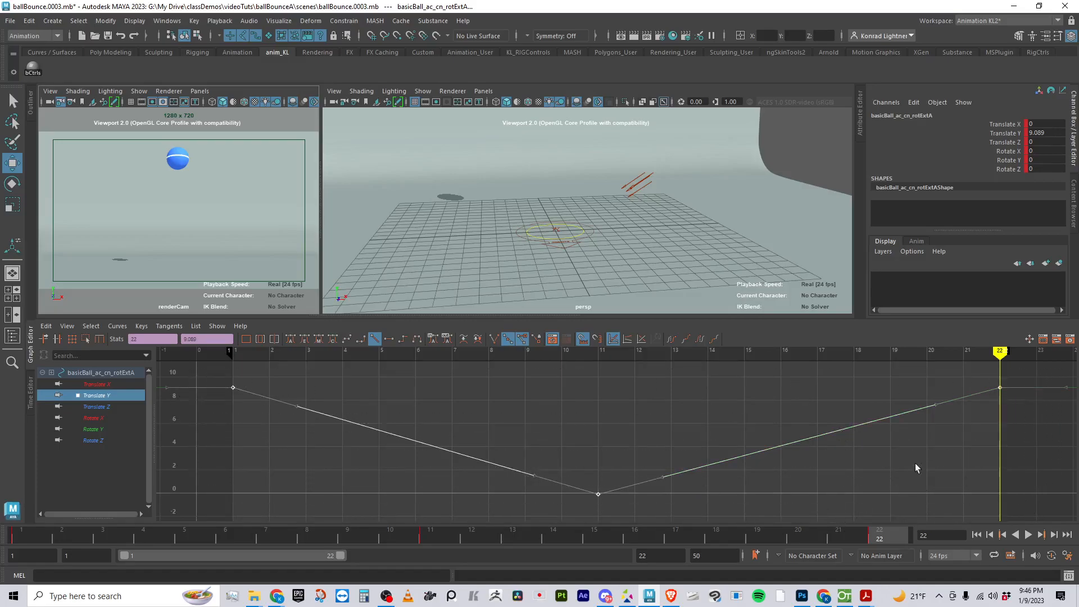
click(349, 341)
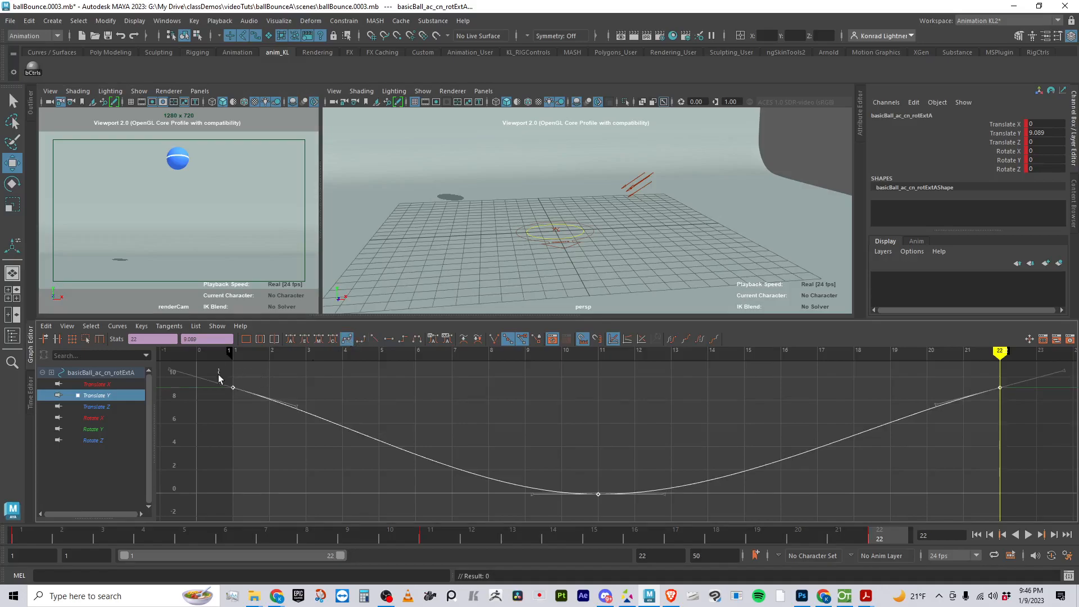
click(306, 369)
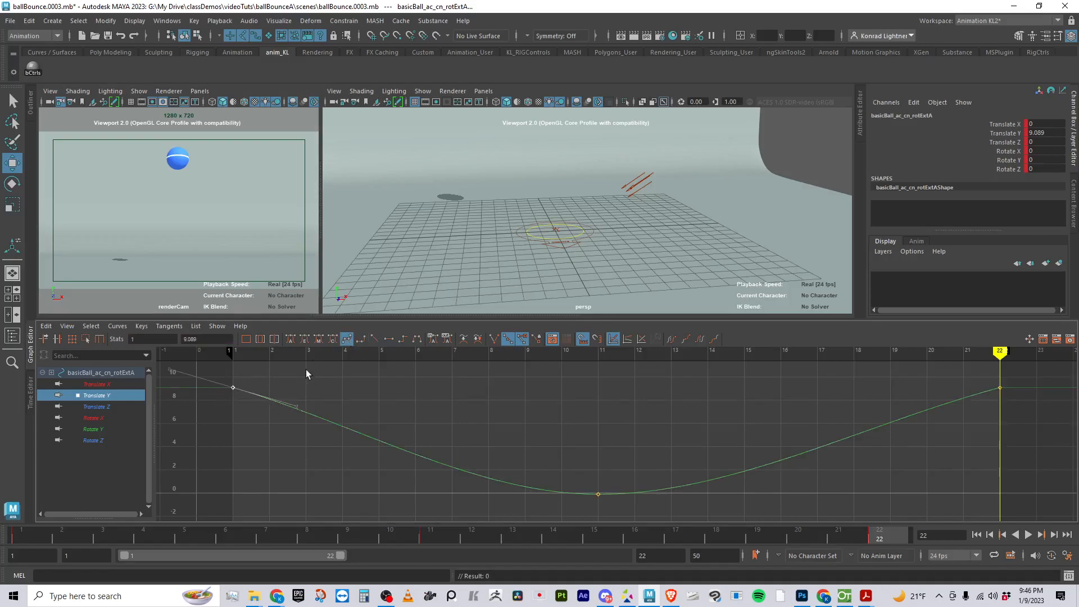
Compare clamped, linear, flat and stepped tangents on all the Translate Y keys, finishing with plateau tangents
drag(220, 368, 1050, 514)
click(362, 340)
click(375, 340)
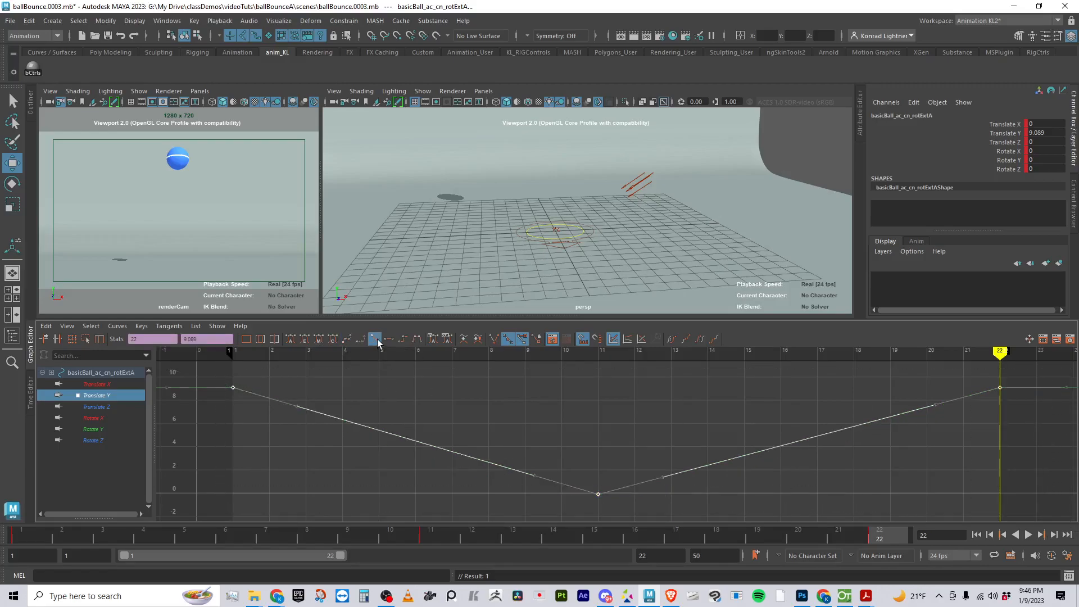
click(391, 342)
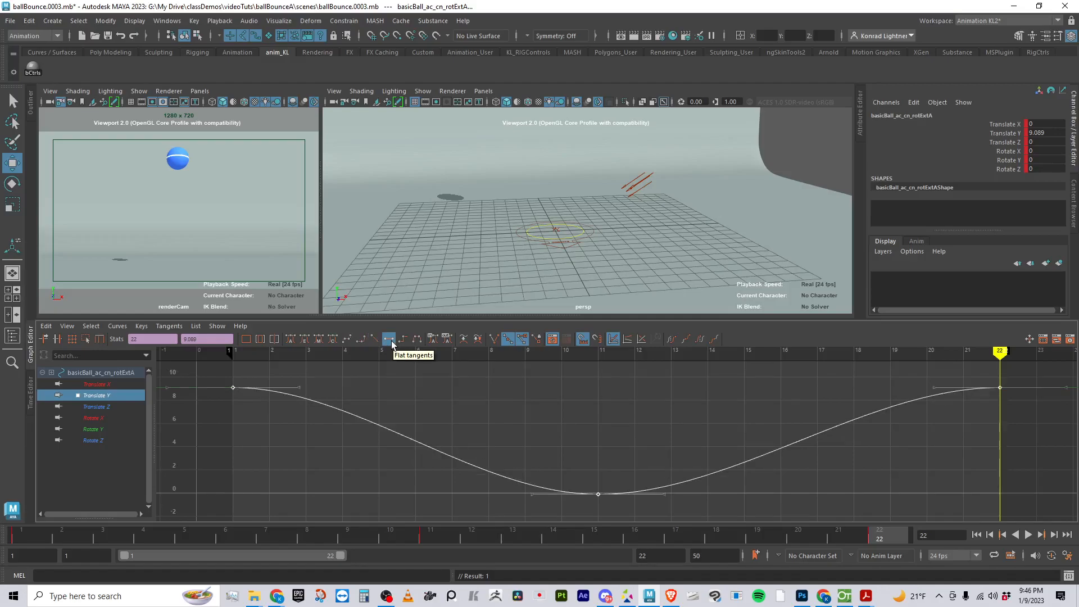
click(404, 340)
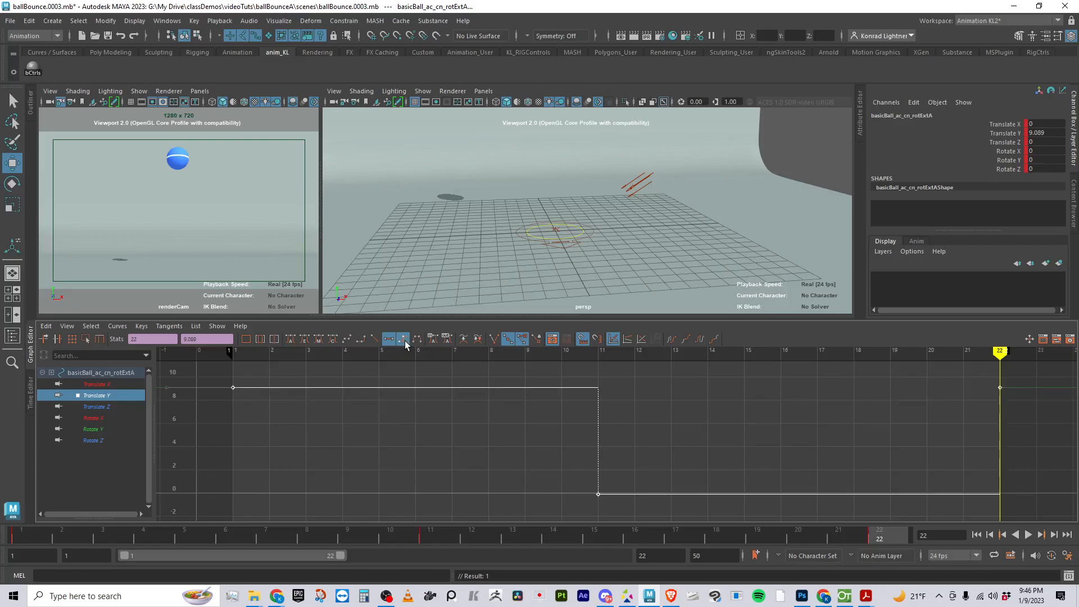
click(390, 340)
click(405, 339)
click(417, 341)
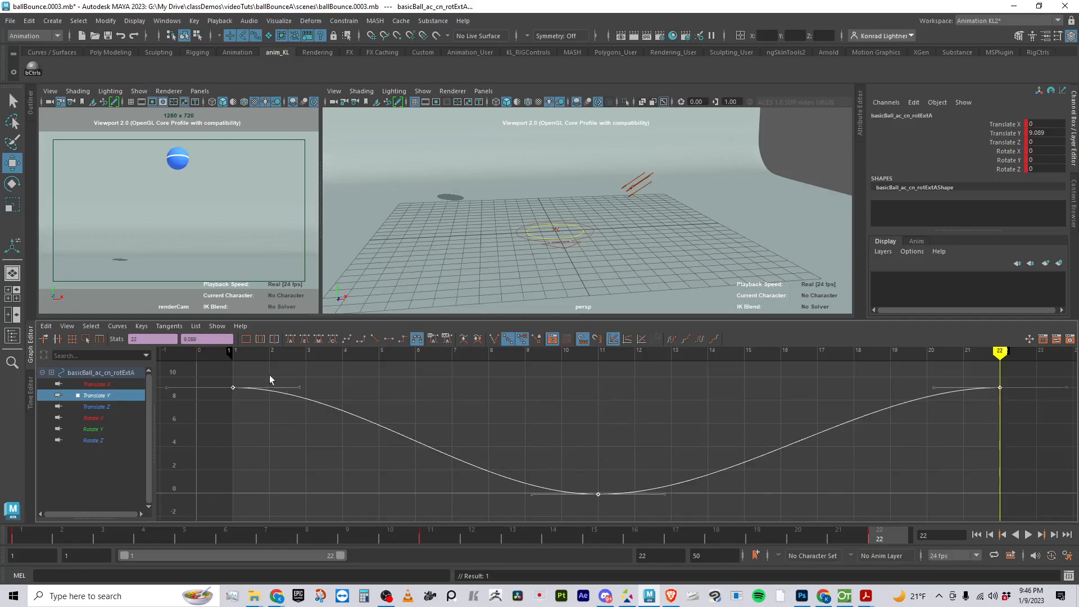
Select the tangent handle of the frame 1 key and convert the Translate Y curve to weighted tangents
drag(322, 416, 324, 418)
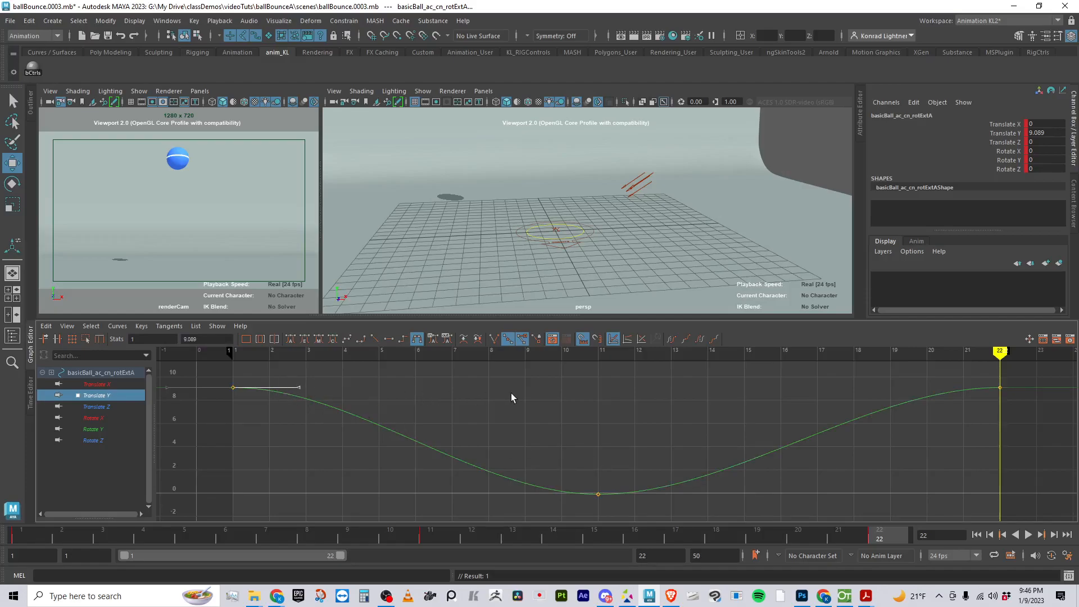
drag(228, 384, 290, 428)
drag(283, 381, 302, 396)
click(118, 328)
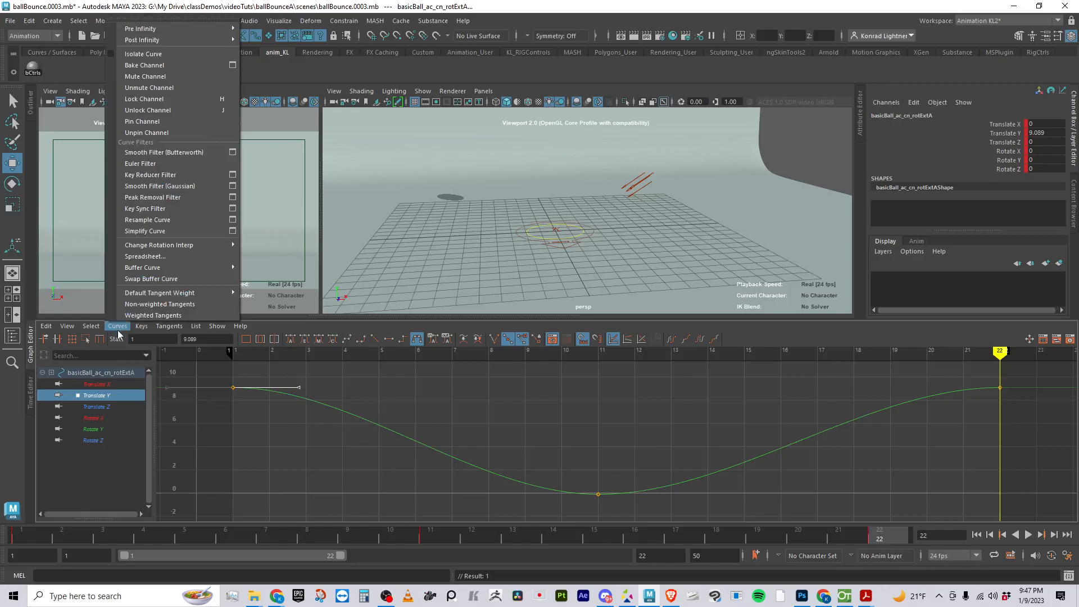
mouse_move(143, 324)
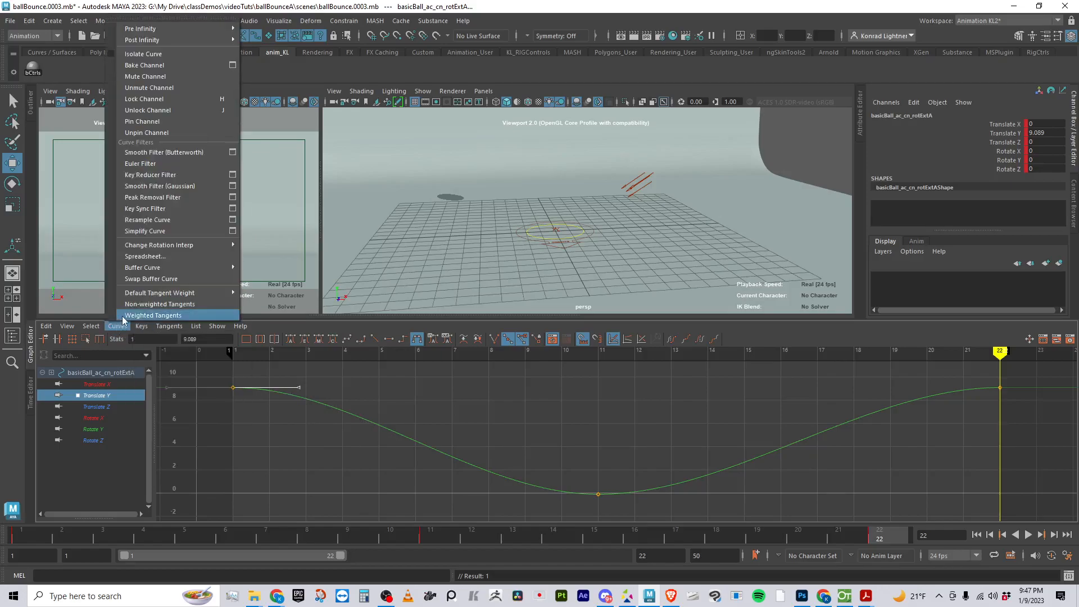
click(123, 317)
click(424, 388)
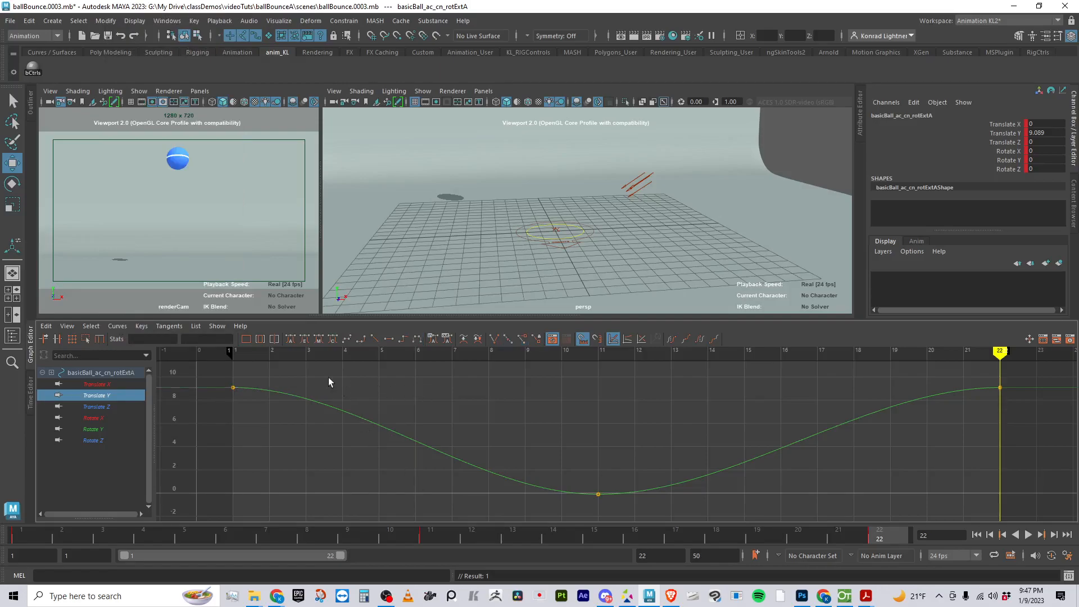
Lengthen the Translate Y tangent handles inward, from the frame 1 key to about frame 8 and from the frame 22 key to about frame 13
click(346, 410)
click(354, 387)
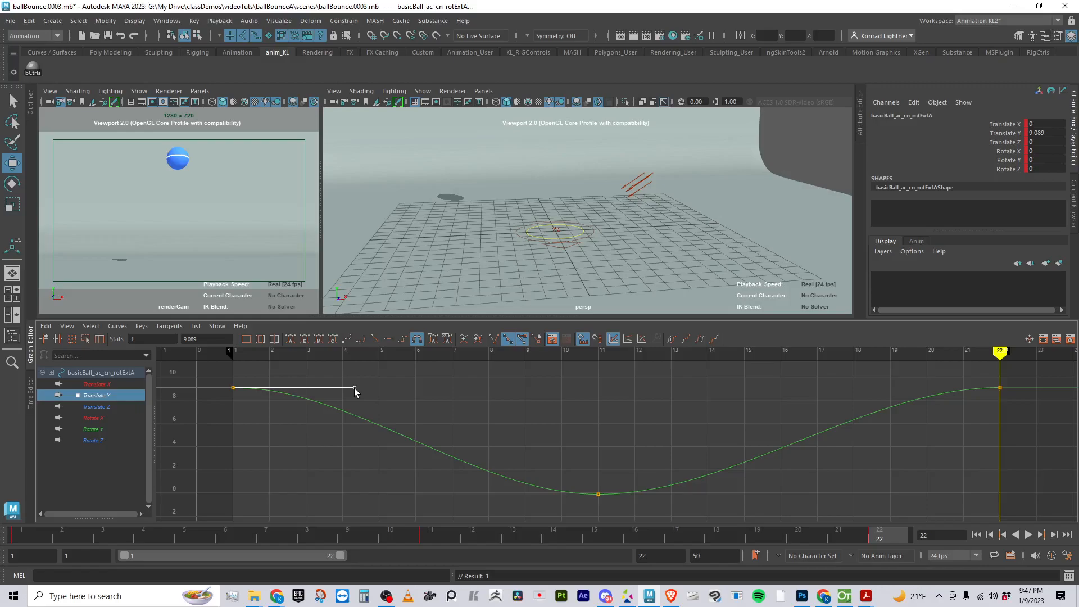
drag(356, 388, 512, 389)
drag(491, 387, 480, 390)
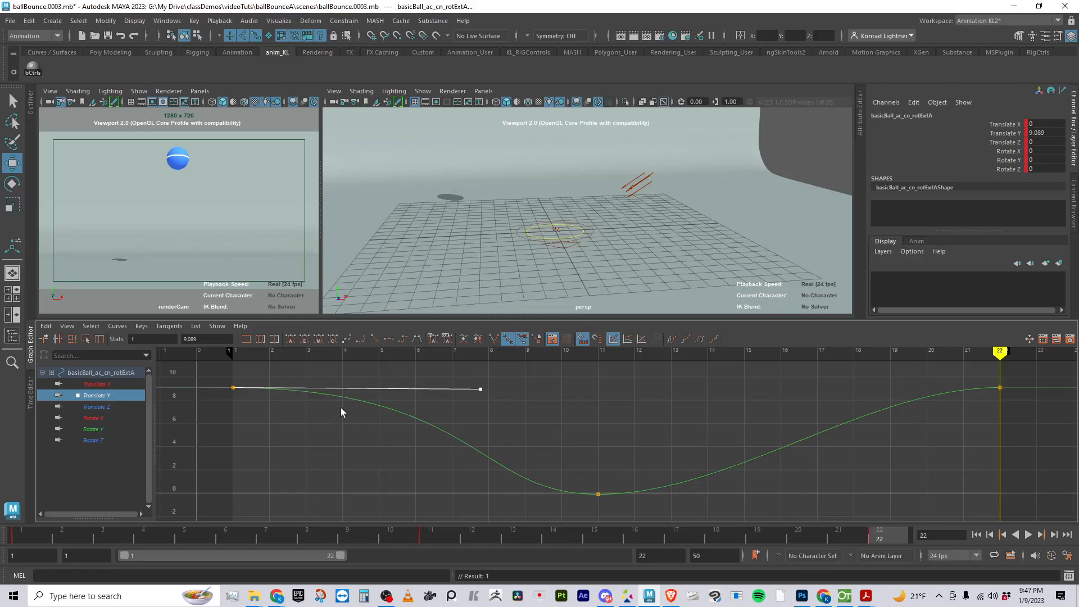
drag(962, 380, 1009, 422)
drag(866, 388, 672, 392)
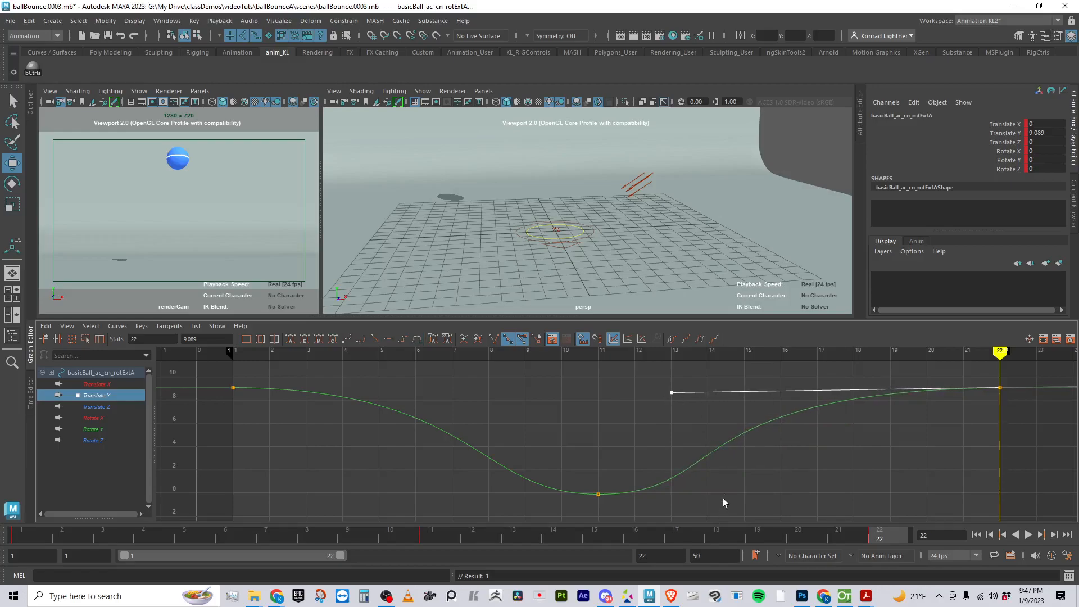
Inspect the tangent handles of the frame 11 key and play the bounce from frame 1 to review its timing
drag(579, 454, 636, 520)
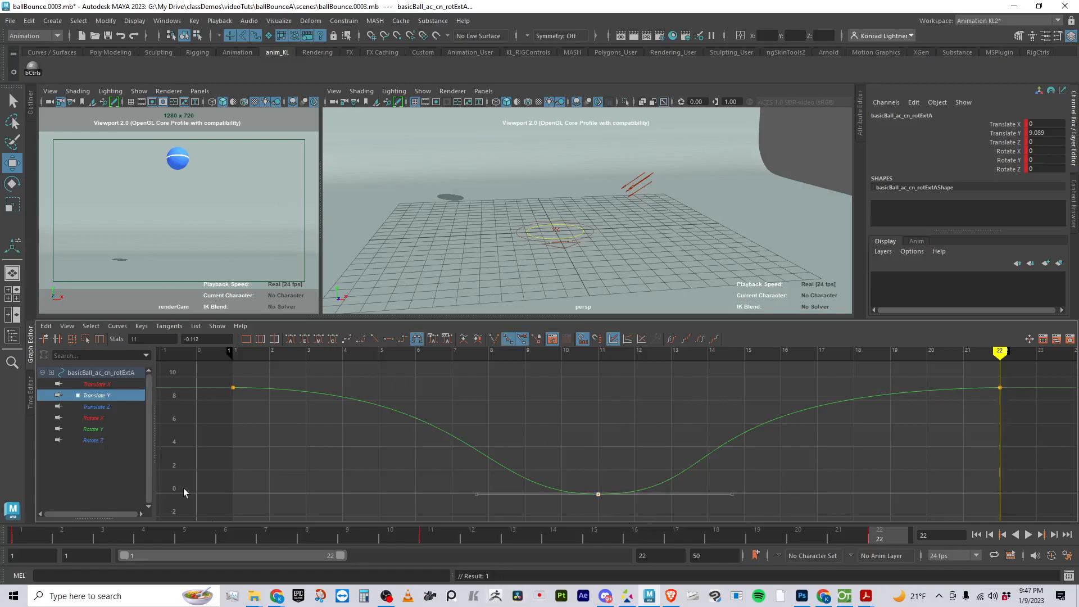
drag(454, 537, 26, 536)
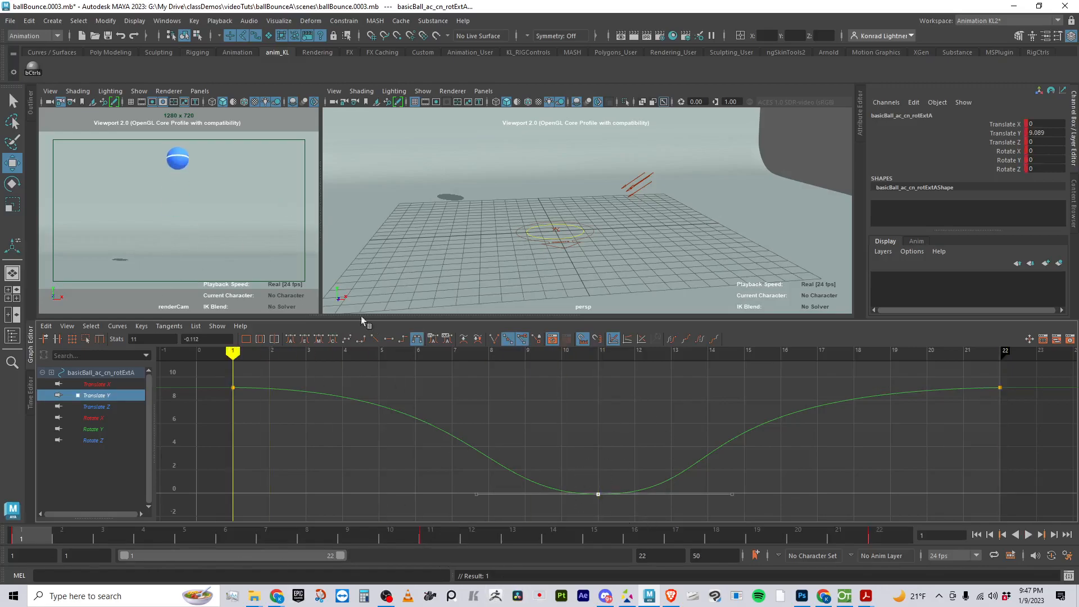
click(1029, 535)
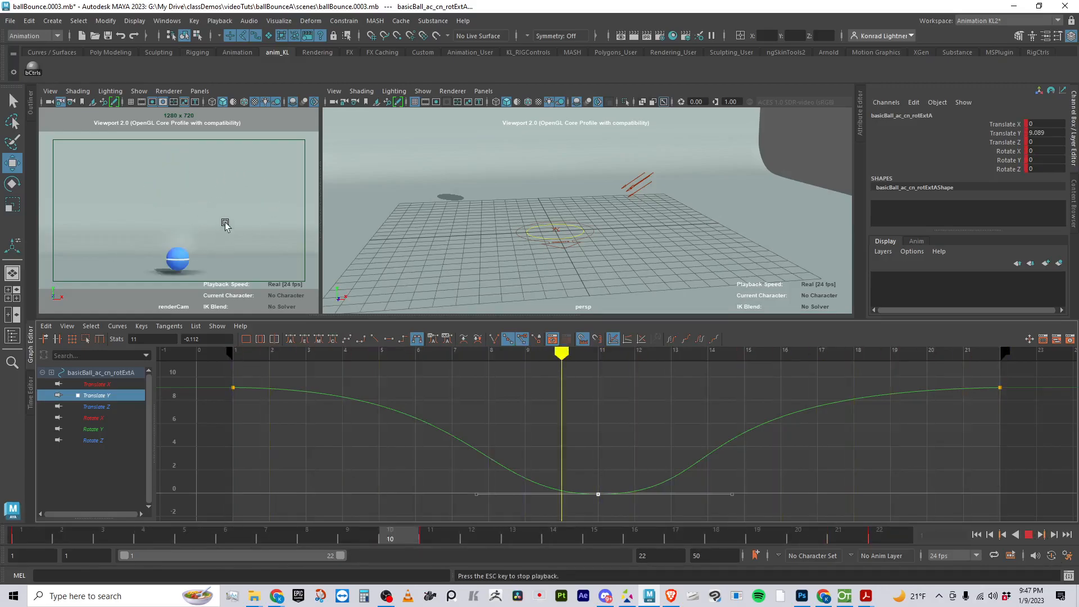
click(1029, 535)
click(676, 505)
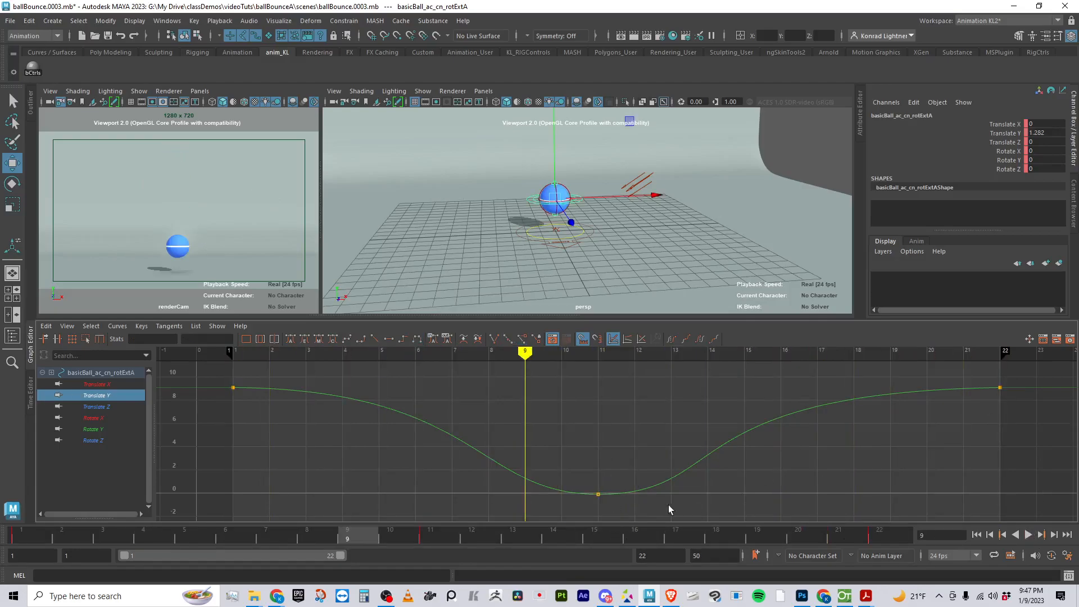
Try to tilt the incoming tangent handle of the frame 11 key upward, and undo the change
drag(576, 497, 605, 495)
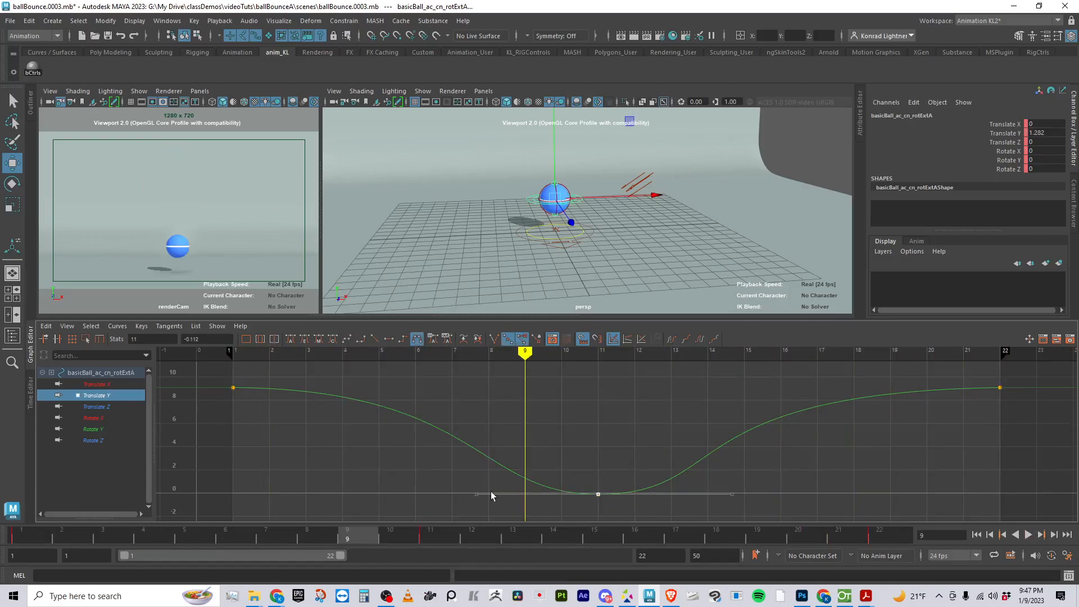
drag(497, 514, 475, 473)
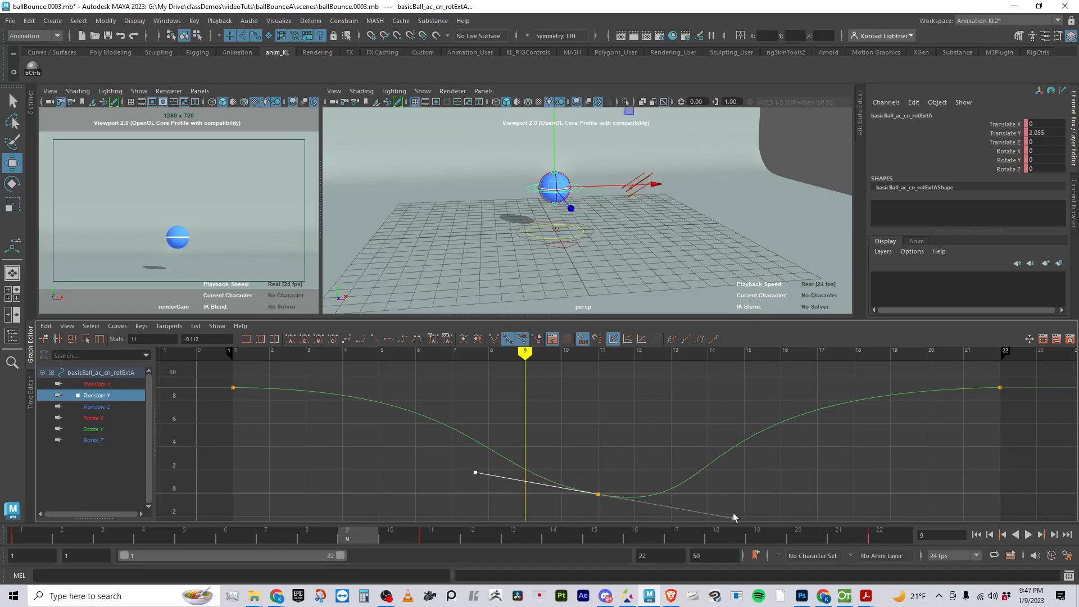
key(ctrl+z)
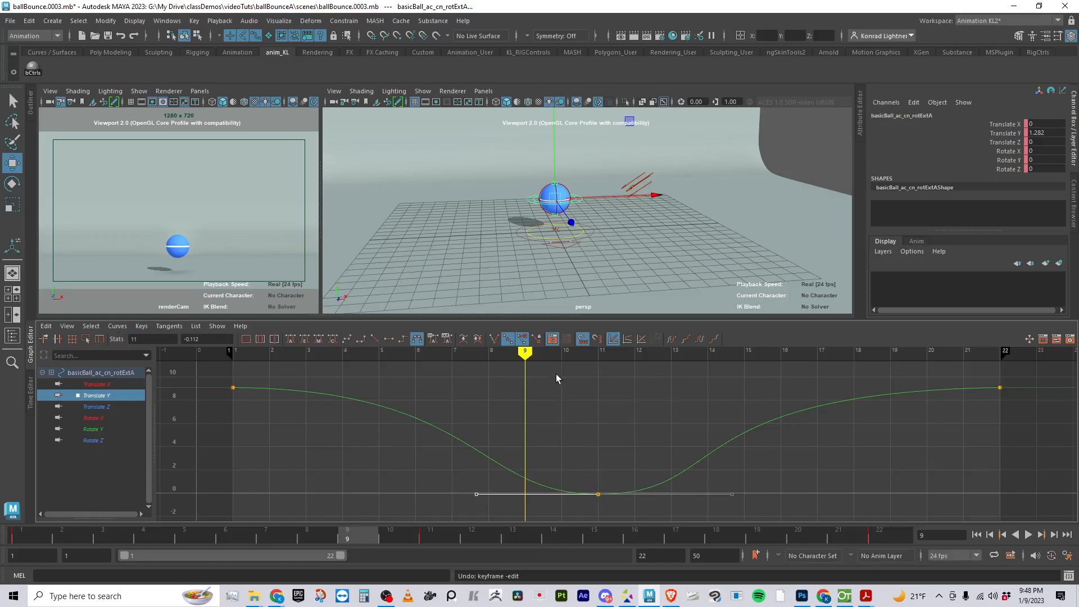
Break the tangents of the frame 11 key and raise both handles steeply into a narrow V for a sharp ground contact
click(495, 340)
click(686, 501)
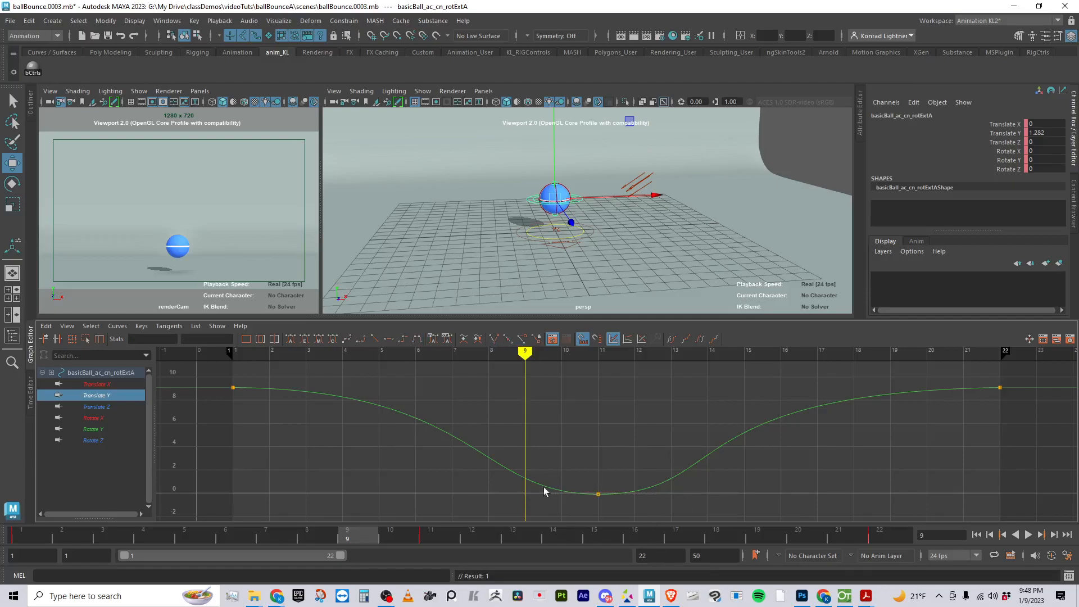
drag(536, 493, 615, 518)
drag(495, 514, 593, 457)
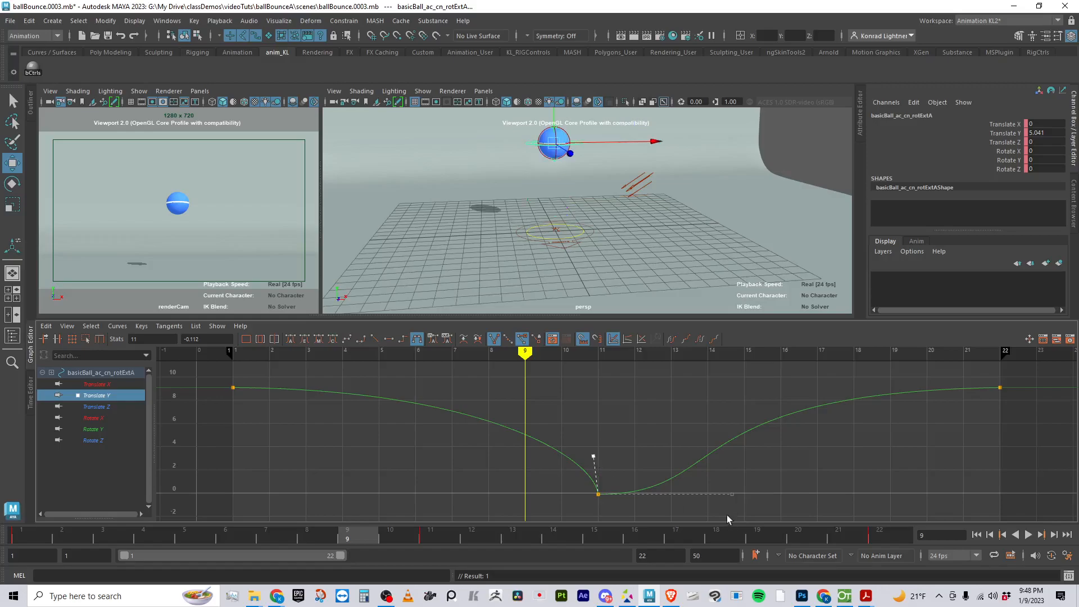
drag(738, 497, 614, 447)
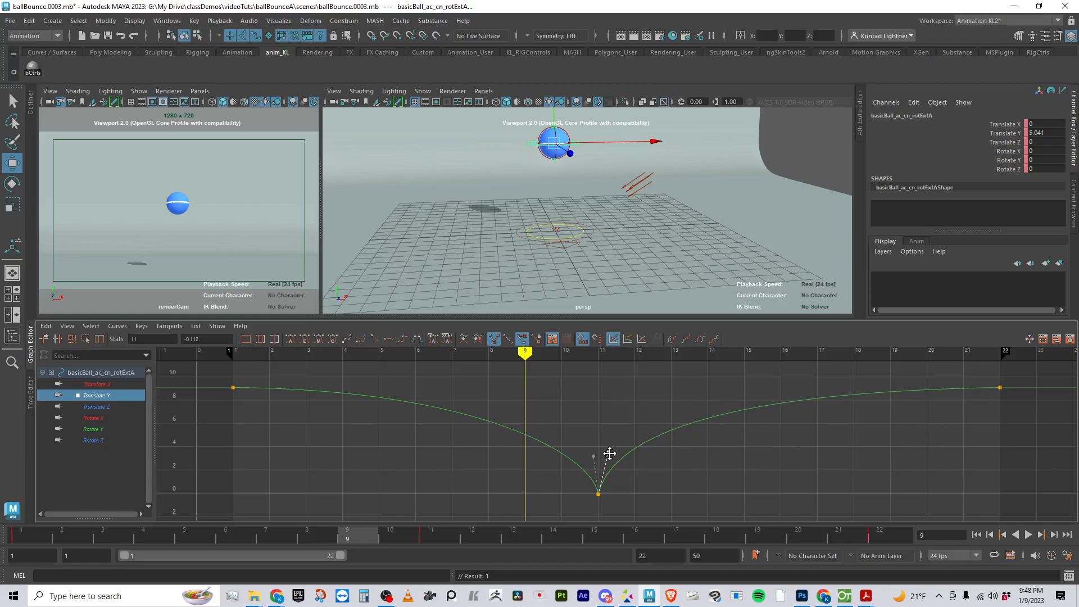
drag(591, 460, 589, 453)
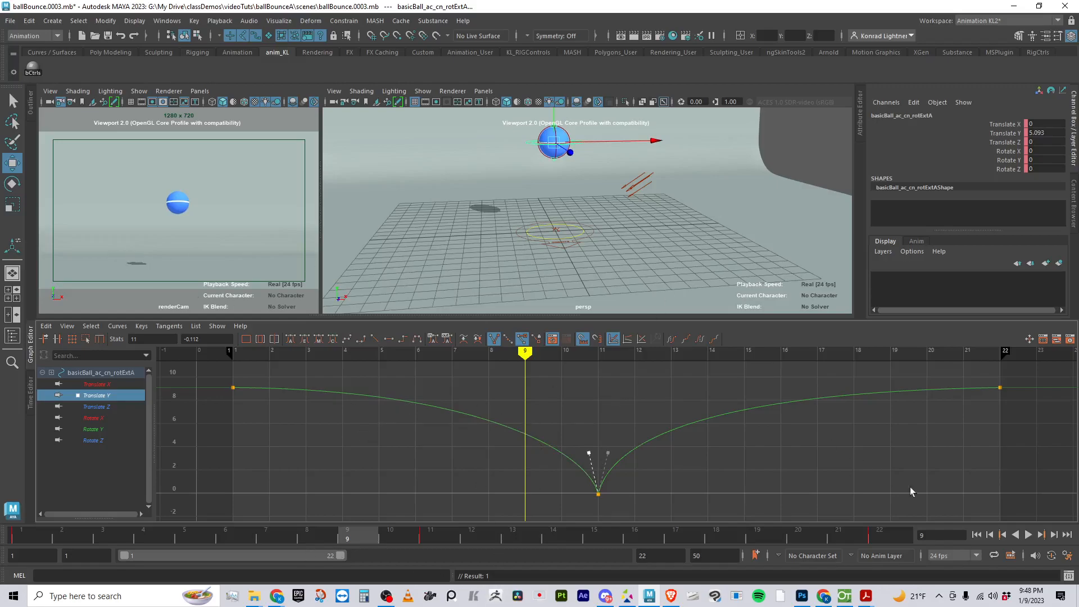
Play the bounce from the first frame to check the sharper ground contact
click(979, 534)
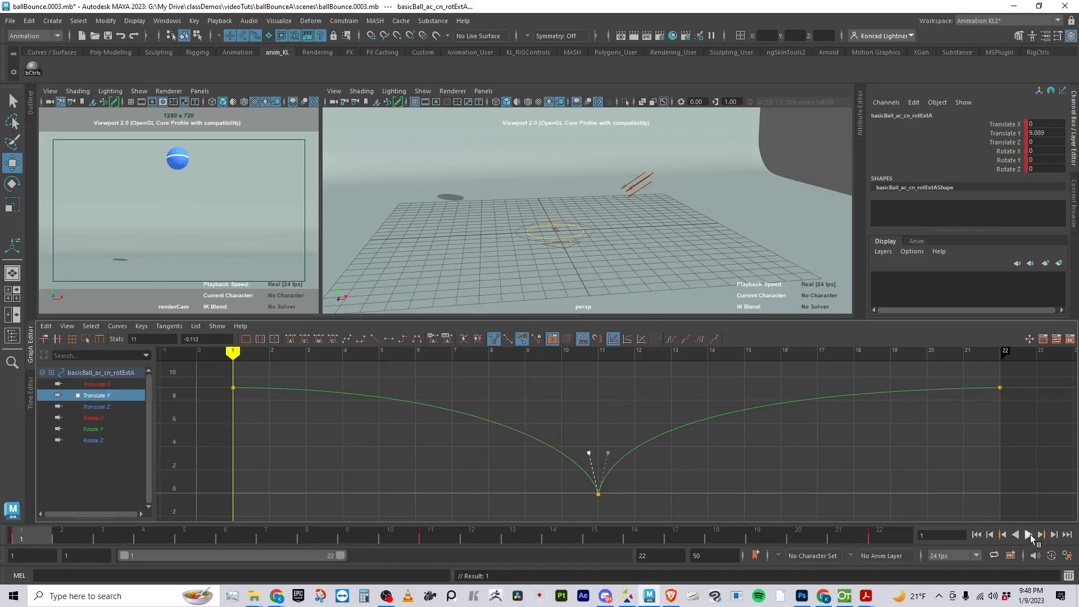
click(1028, 535)
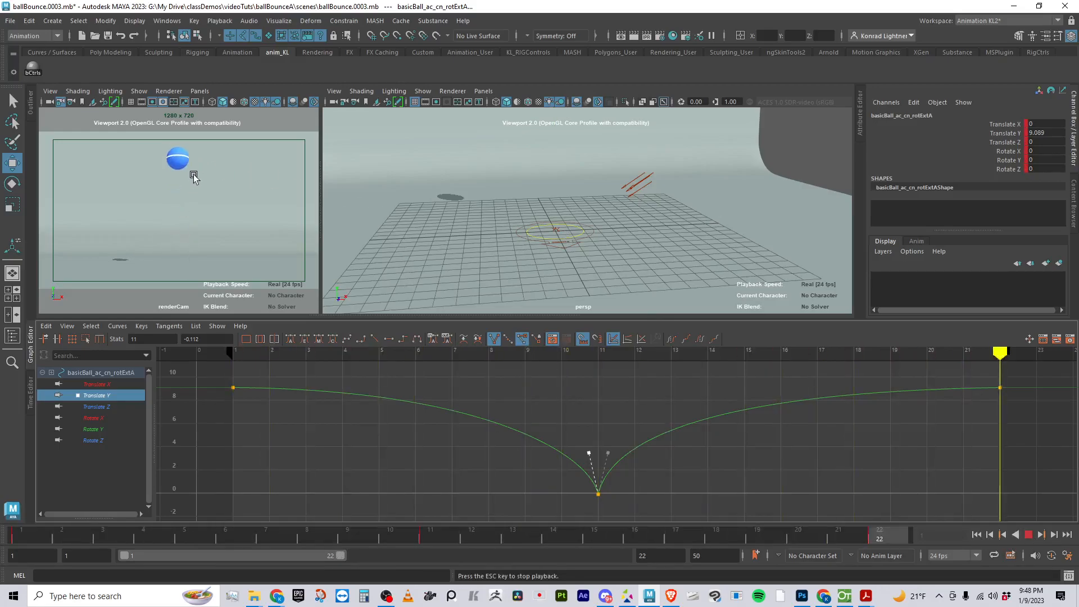
click(1029, 535)
Spread the frame 11 key's two broken tangent handles slightly wider and replay the bounce
mouse_move(613, 461)
mouse_down()
mouse_move(582, 455)
mouse_move(615, 456)
mouse_up()
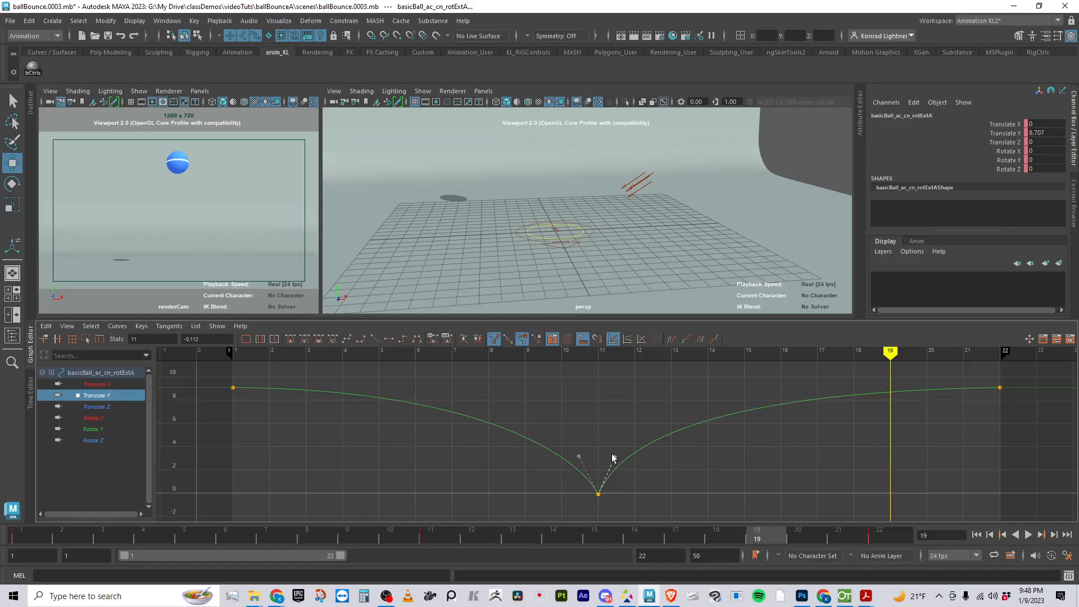
click(1028, 535)
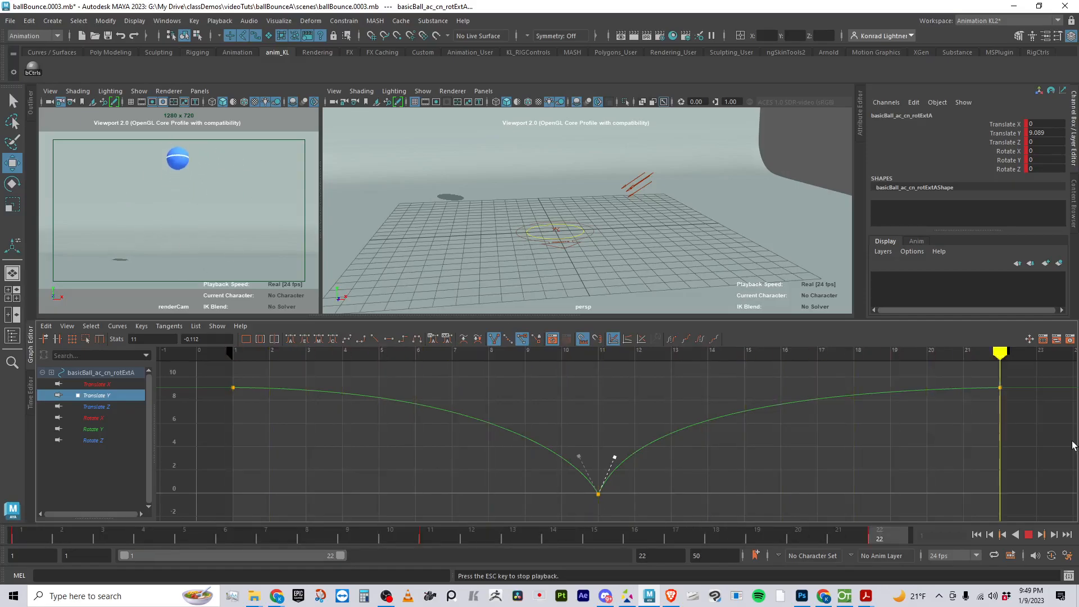
click(1029, 534)
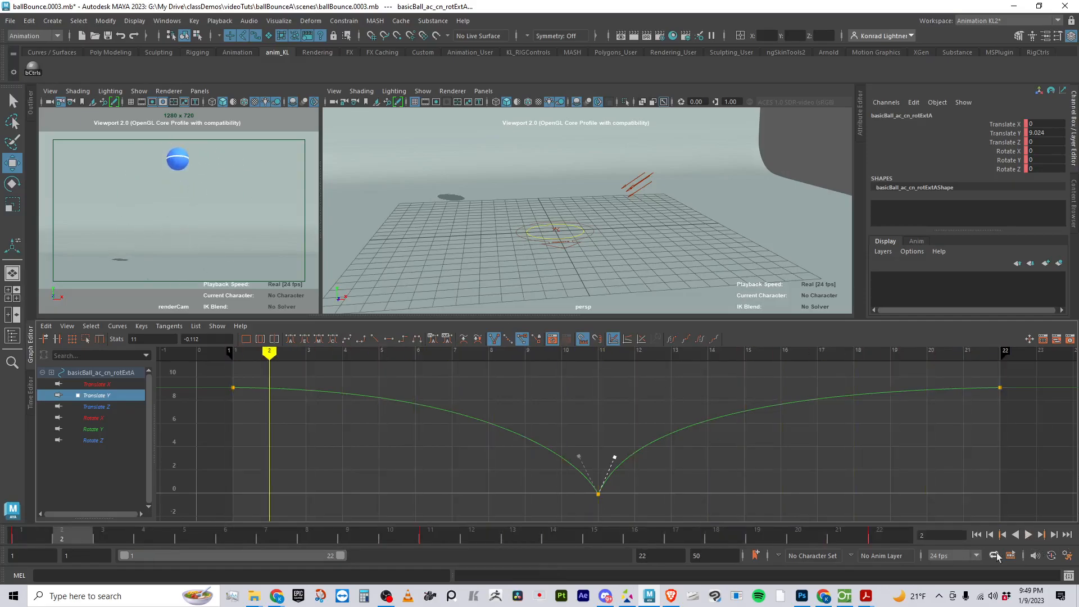